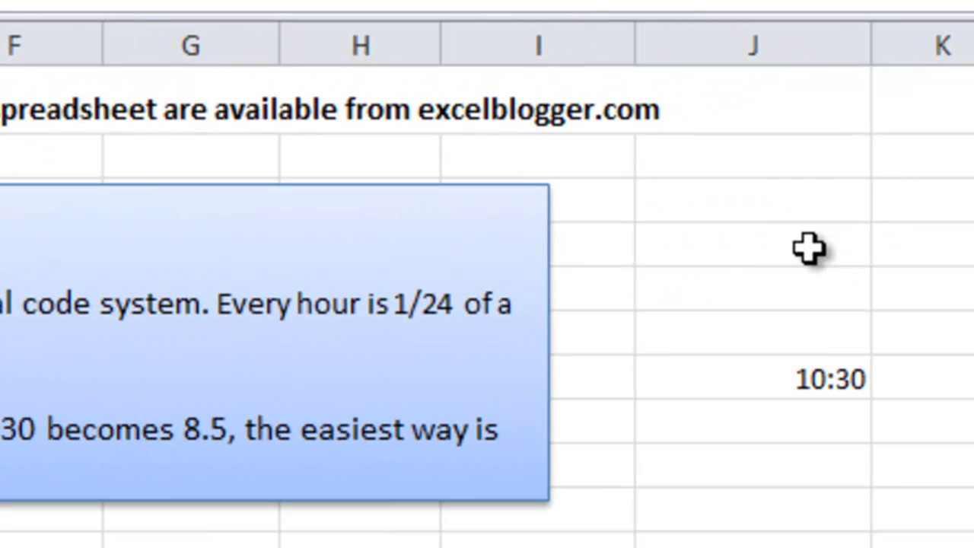
Step: Enter the time 10:30 in cell J4 so it displays 10:30:00 AM
{"action": "left_click", "coordinate": [808, 248]}
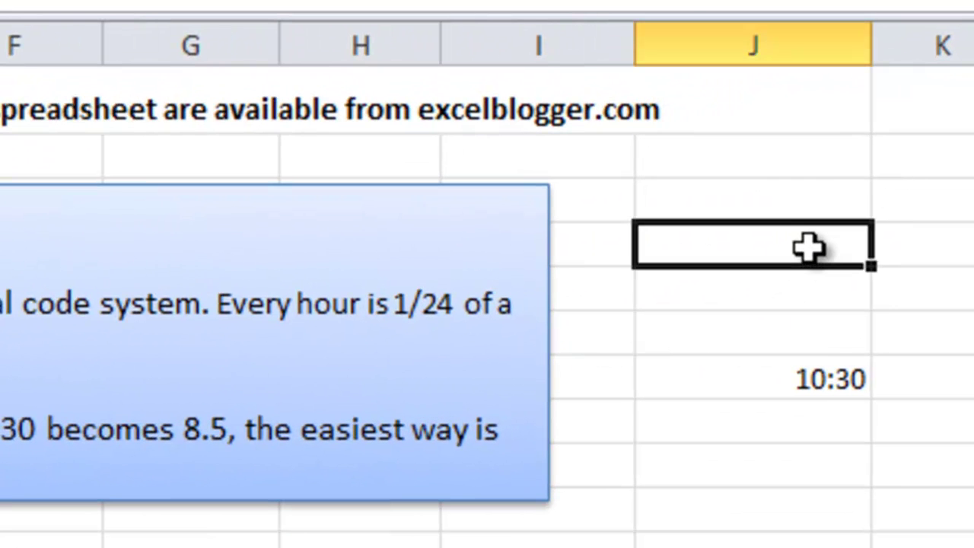
{"action": "type", "text": "10"}
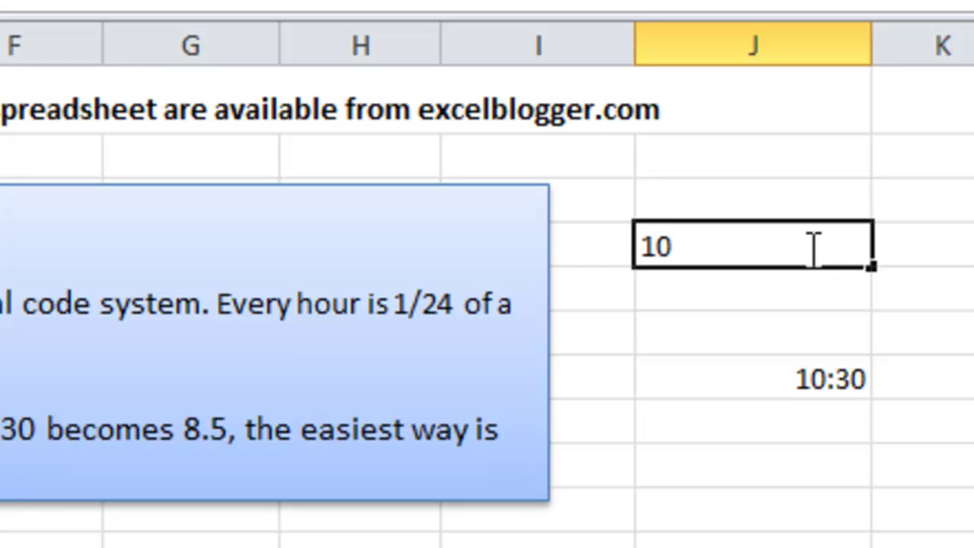
{"action": "type", "text": ":30"}
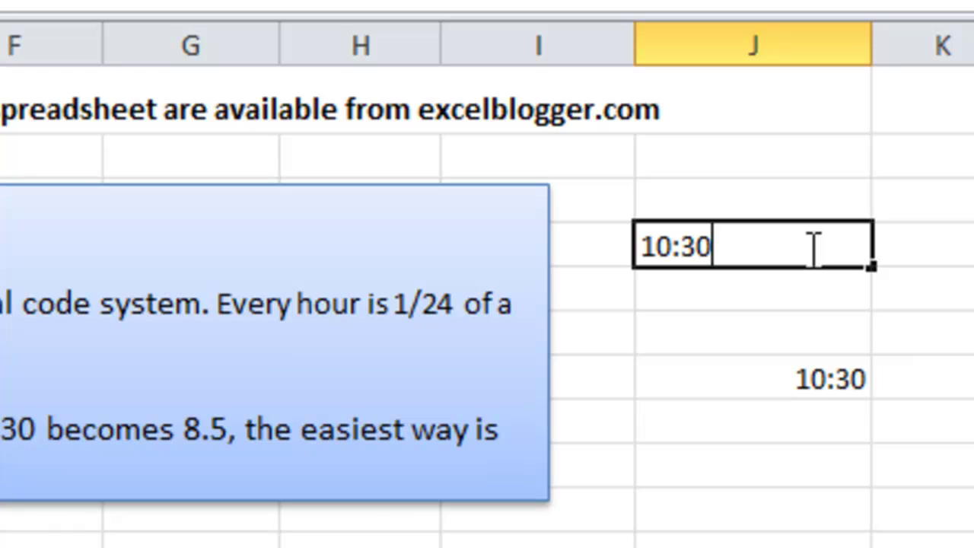
{"action": "key", "text": "Return"}
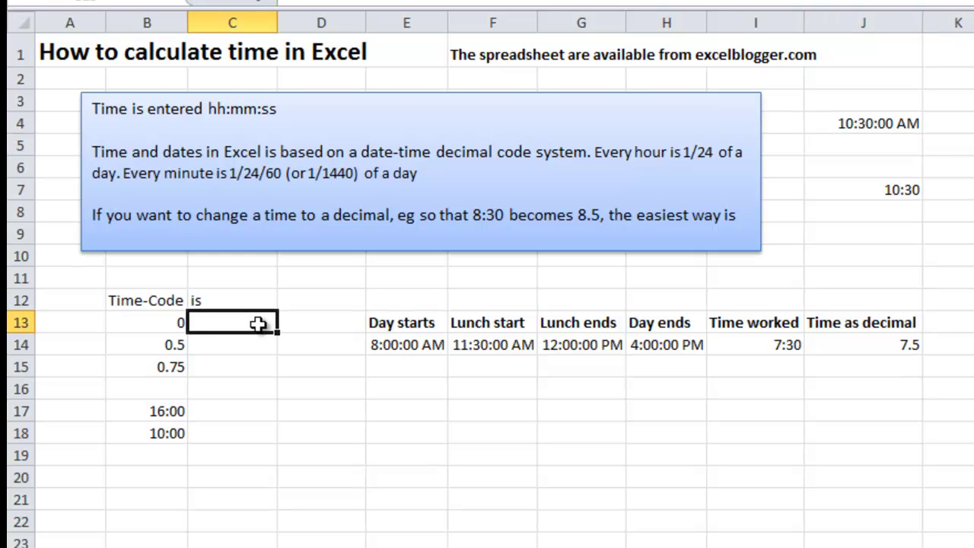
Step: Enter =B13 in C13 and fill it down to C15, showing 0, 0.5 and 0.75
{"action": "left_click", "coordinate": [259, 322]}
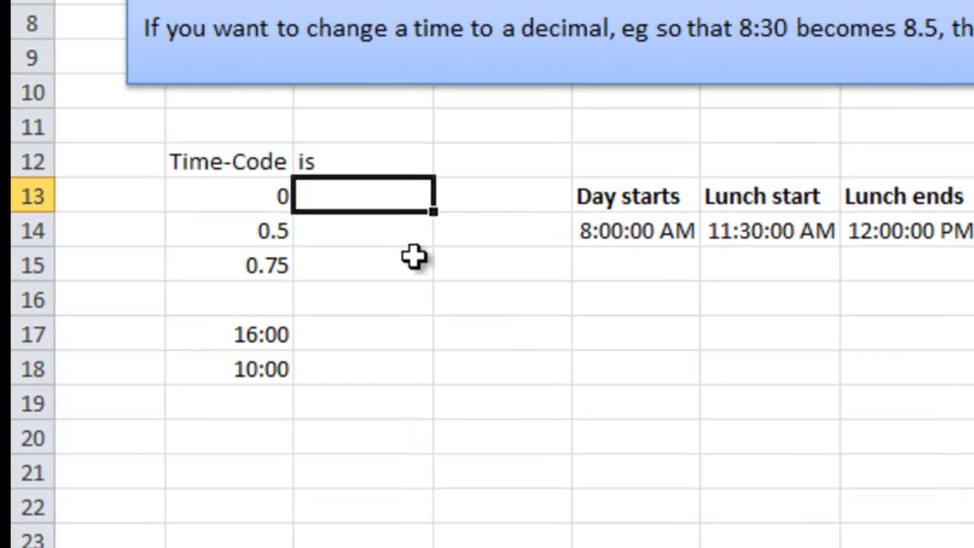
{"action": "type", "text": "="}
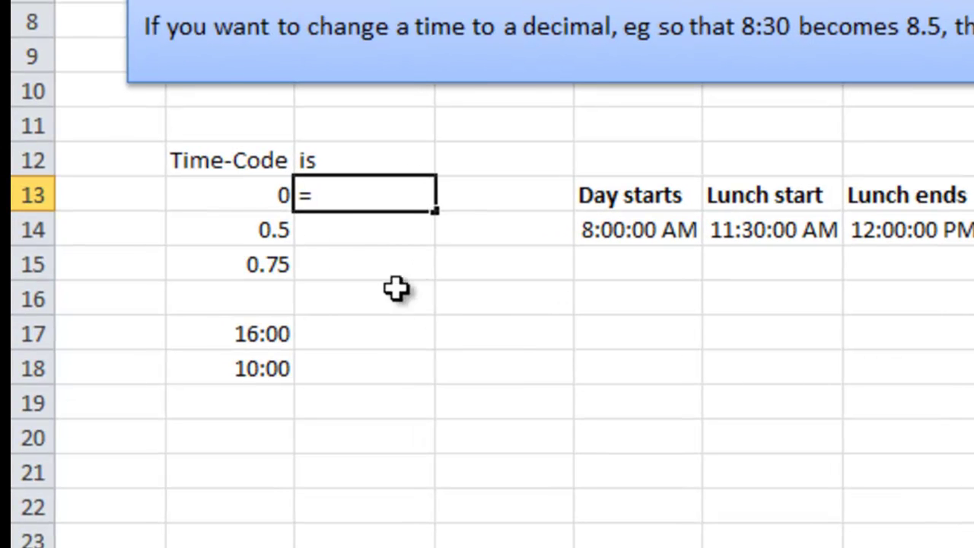
{"action": "left_click", "coordinate": [239, 201]}
{"action": "key", "text": "Return"}
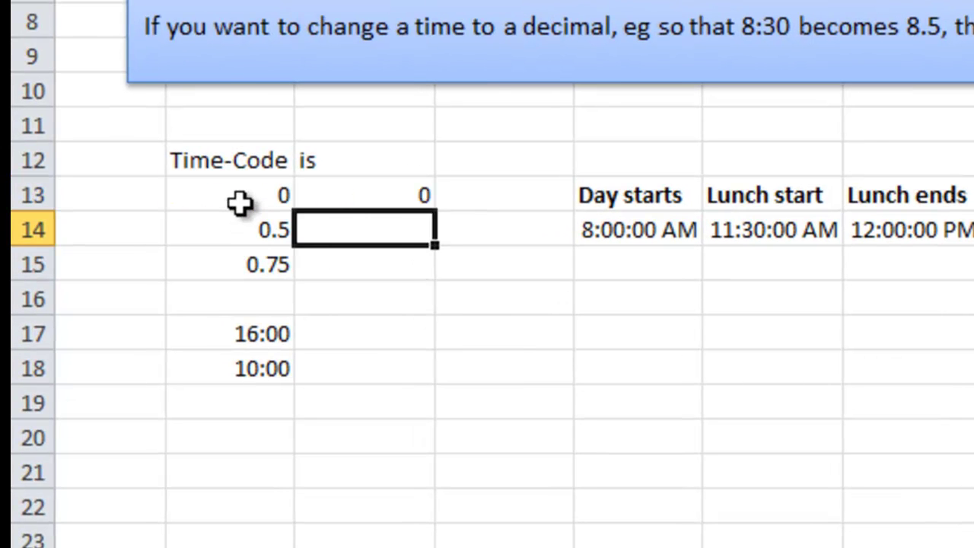
{"action": "left_click", "coordinate": [369, 197]}
{"action": "left_click_drag", "start_coordinate": [441, 215], "coordinate": [442, 270]}
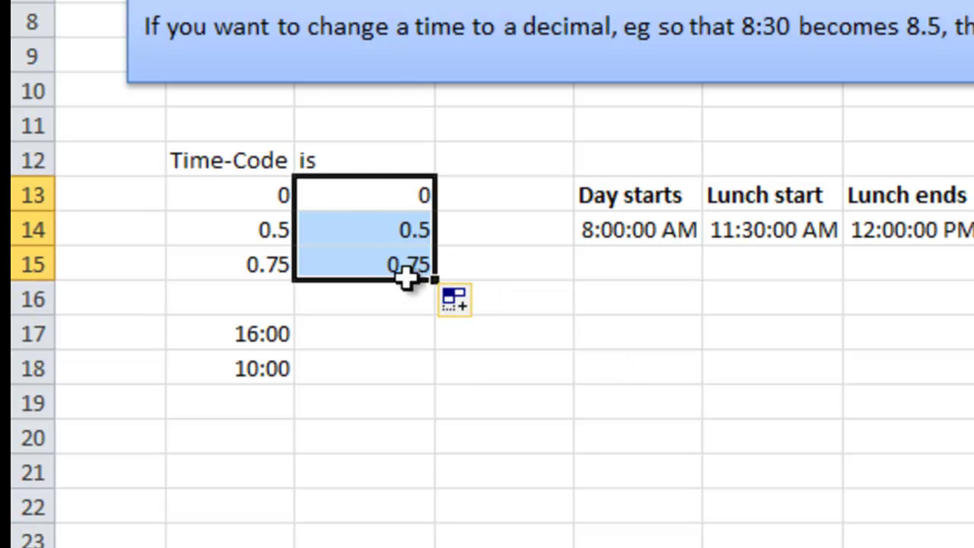
Step: Format C13:C15 with the 13:30 Time type so they read 0:00, 12:00 and 18:00
{"action": "right_click", "coordinate": [375, 204]}
{"action": "left_click", "coordinate": [464, 70]}
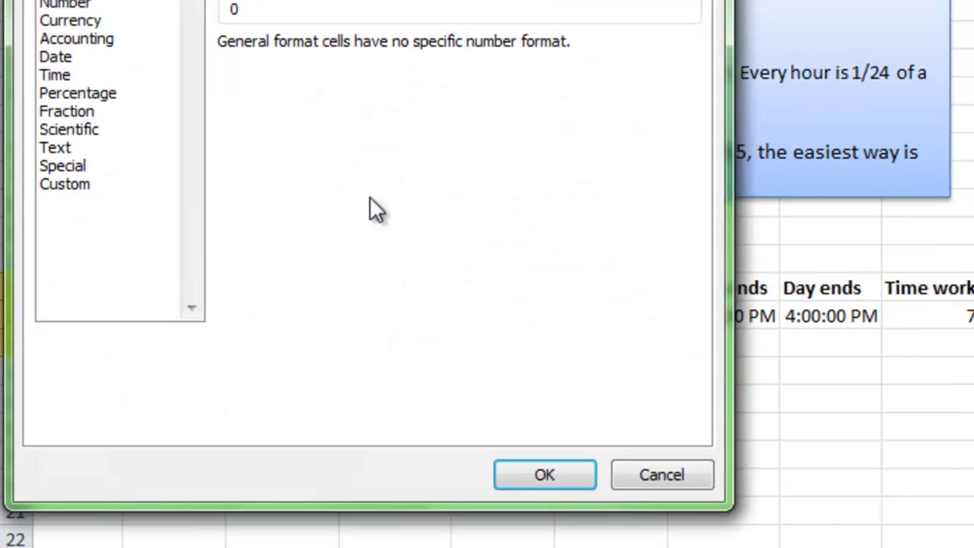
{"action": "left_click_drag", "start_coordinate": [302, 0], "coordinate": [713, 17]}
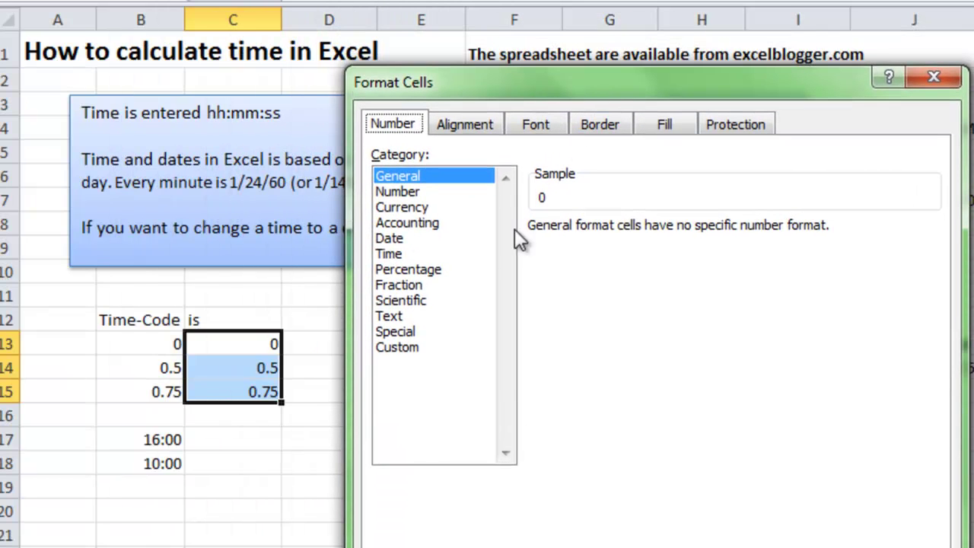
{"action": "left_click", "coordinate": [428, 253]}
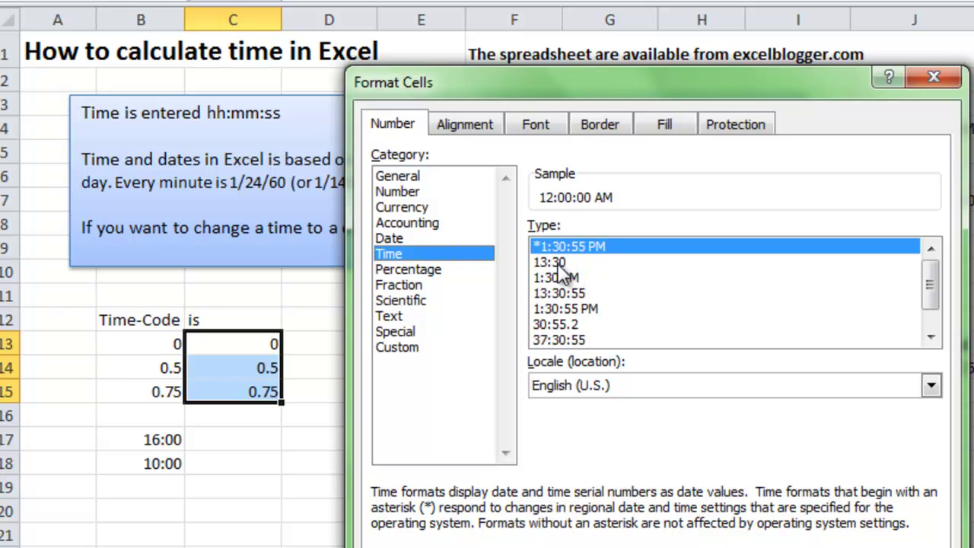
{"action": "left_click", "coordinate": [558, 263]}
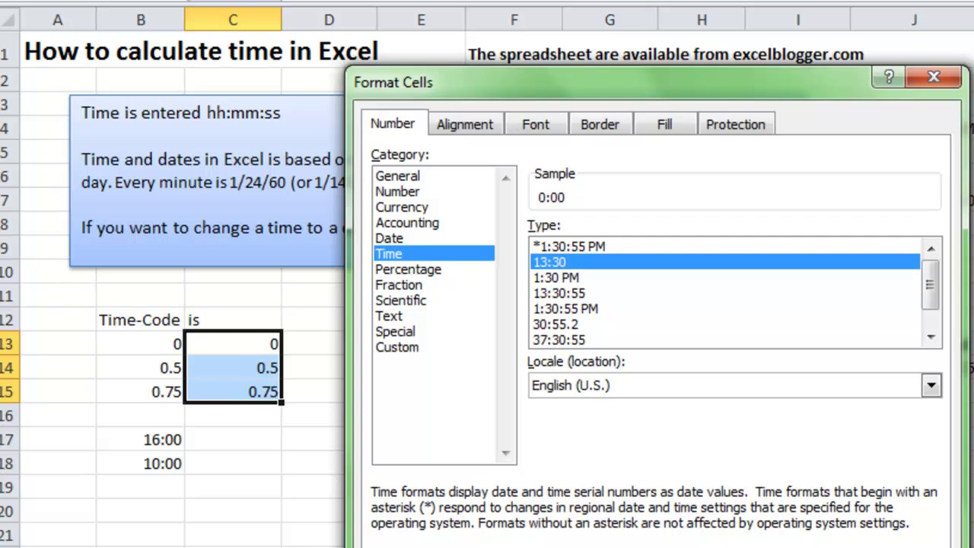
{"action": "key", "text": "Return"}
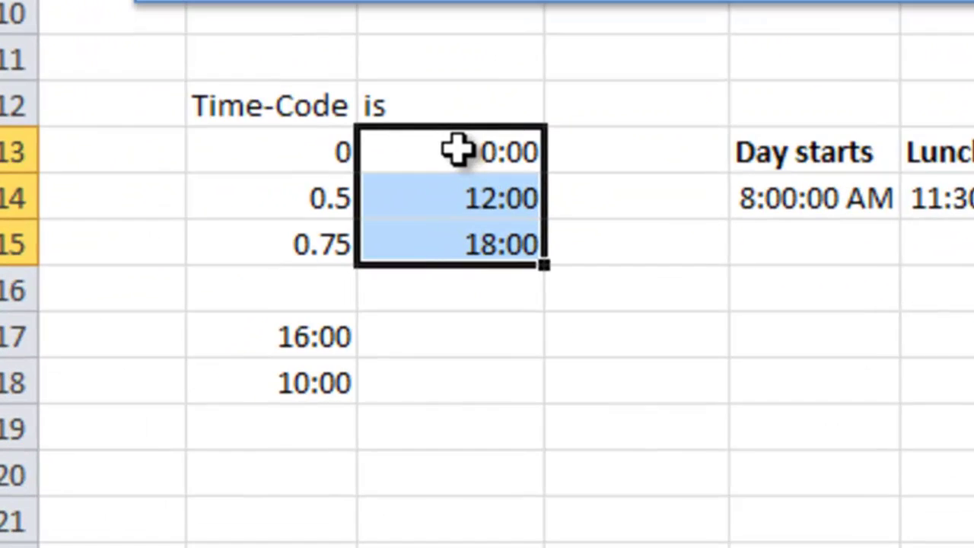
{"action": "left_click", "coordinate": [246, 342]}
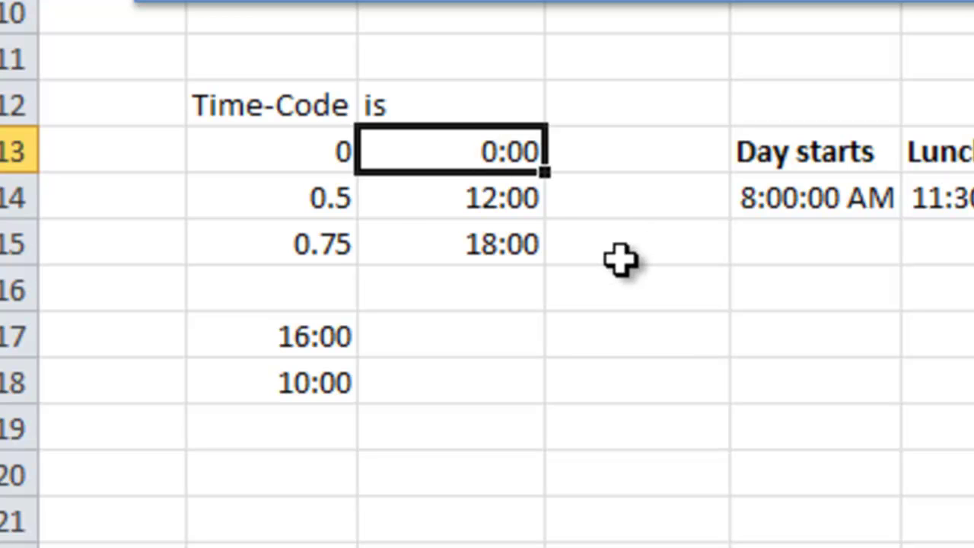
{"action": "left_click", "coordinate": [513, 207]}
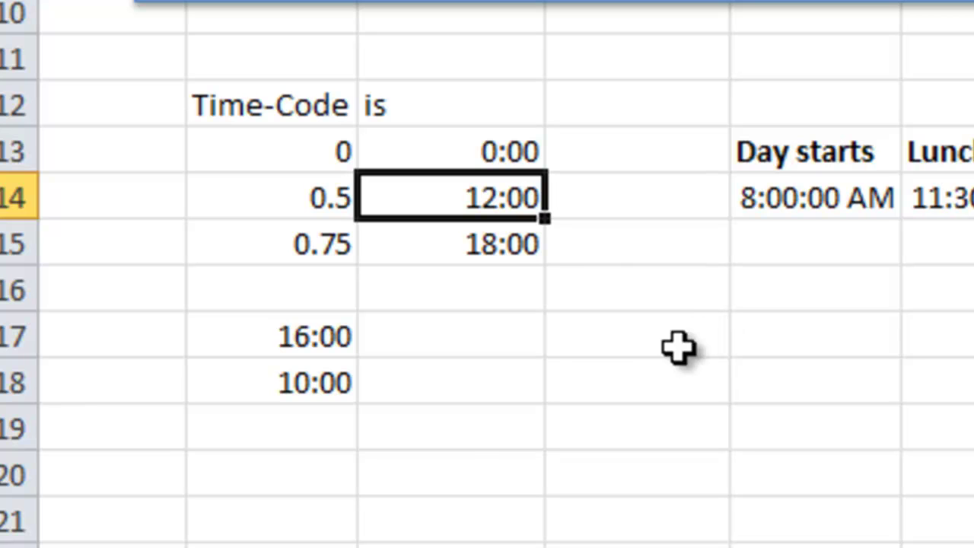
{"action": "left_click", "coordinate": [318, 431]}
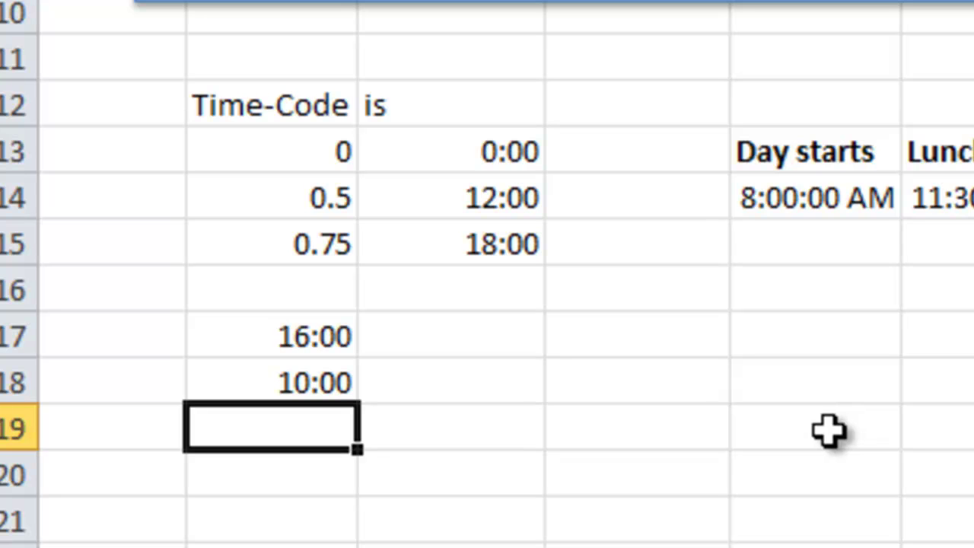
Step: Enter =B17+B18 in B19 to sum 16:00 and 10:00, which displays 2:00
{"action": "type", "text": "="}
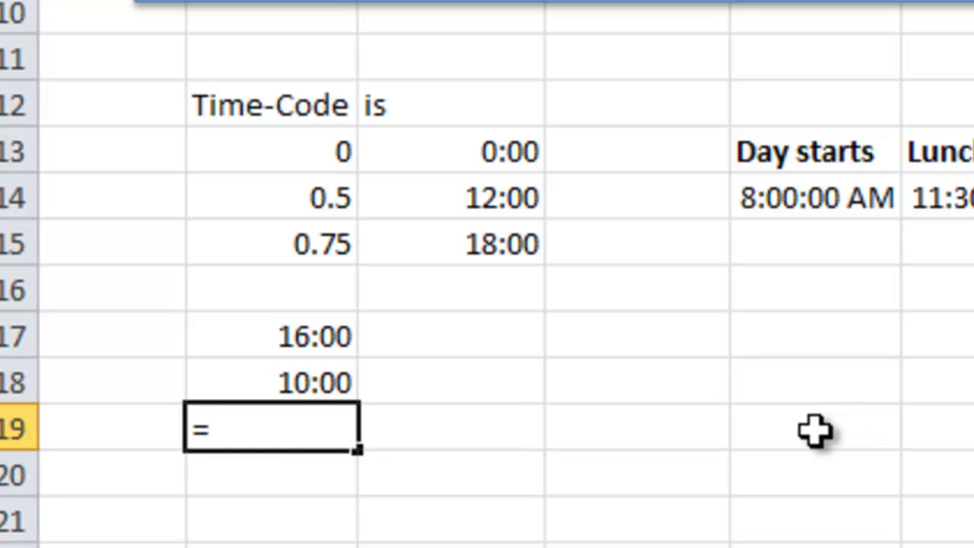
{"action": "left_click", "coordinate": [304, 331]}
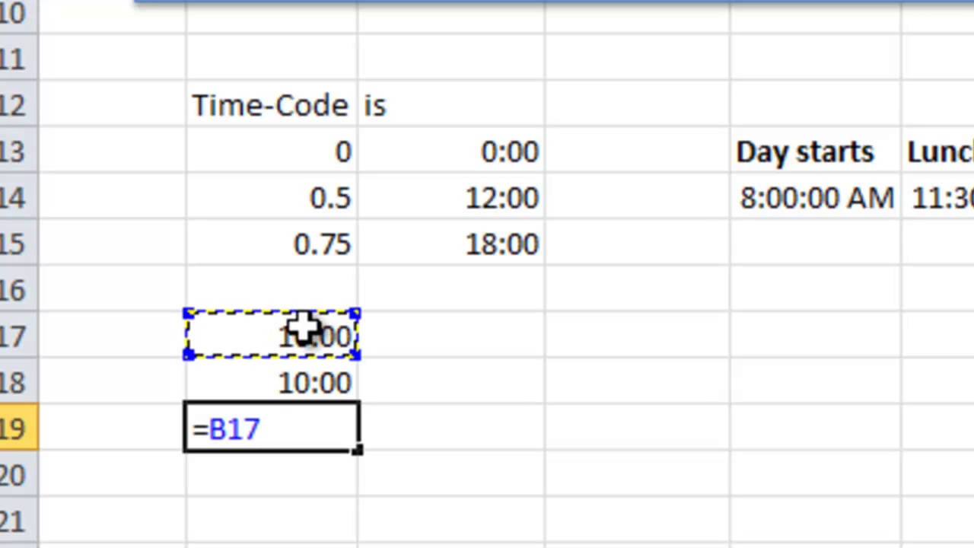
{"action": "type", "text": "+"}
{"action": "left_click", "coordinate": [312, 388]}
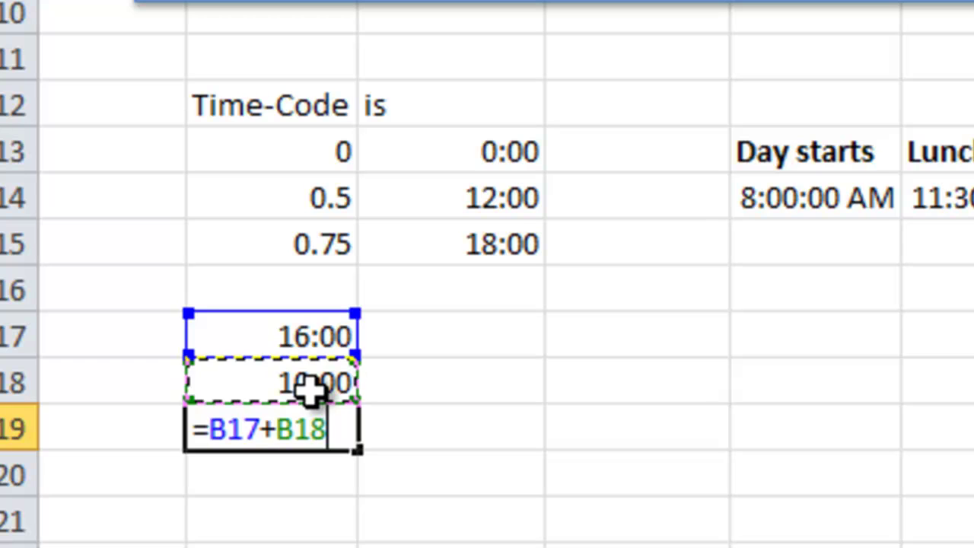
{"action": "key", "text": "Return"}
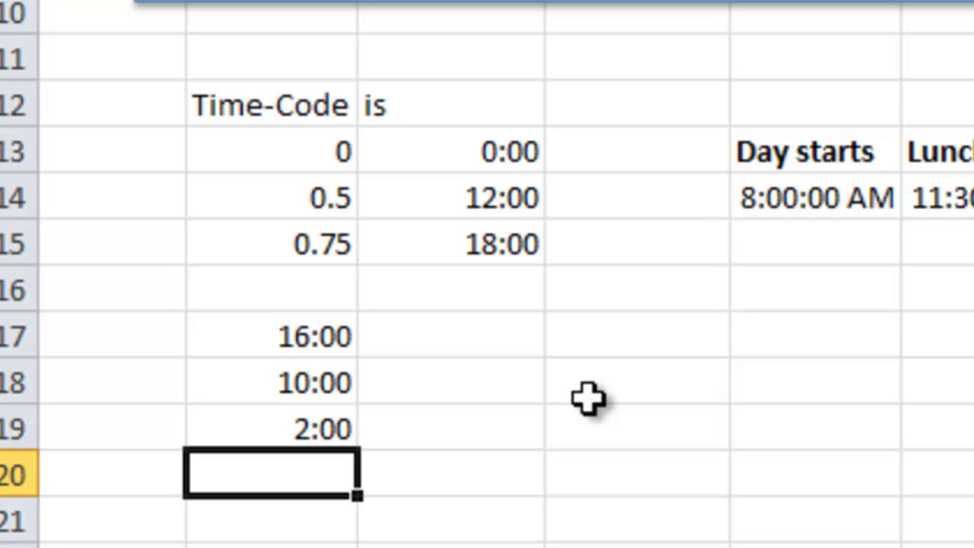
Step: Open Format Cells for B19, showing its current Time 13:30 format with a 2:00 sample
{"action": "left_click", "coordinate": [314, 429]}
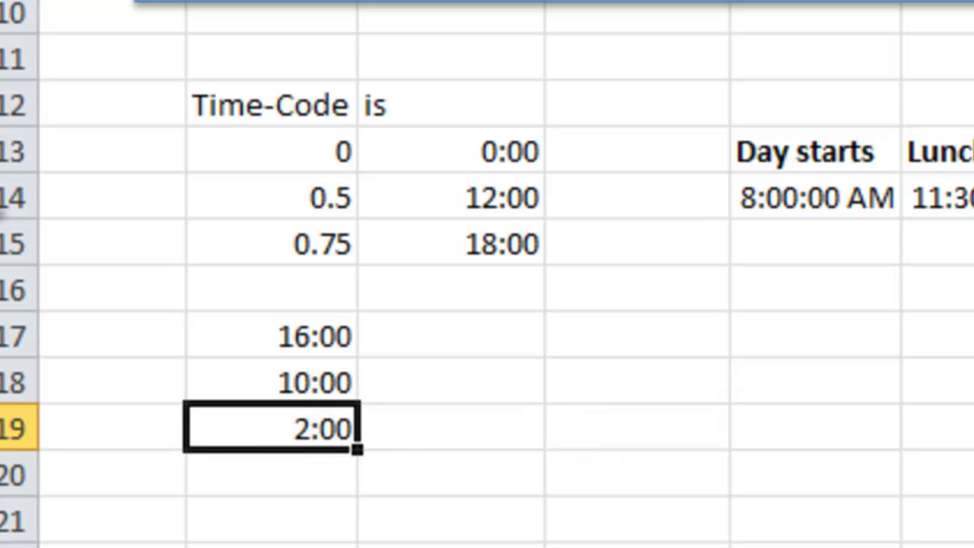
{"action": "right_click", "coordinate": [312, 440]}
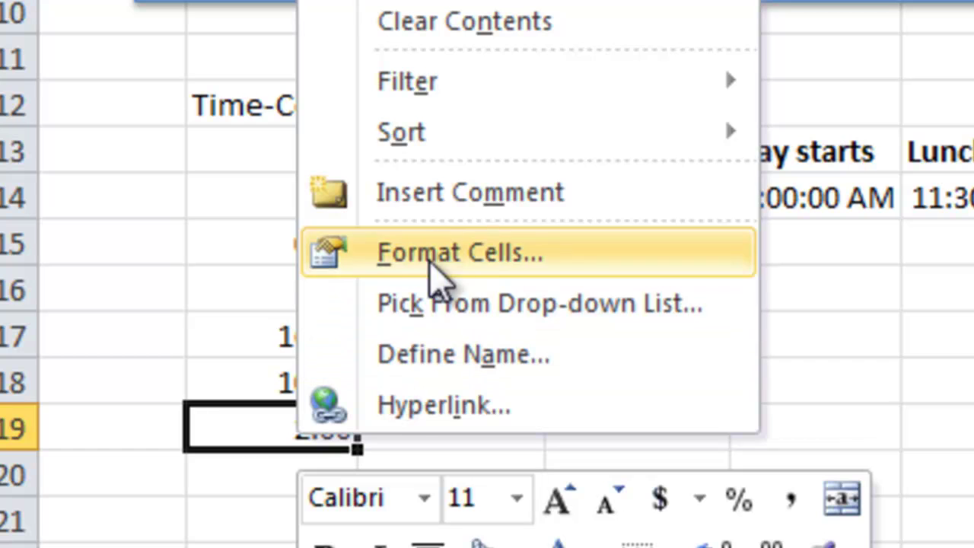
{"action": "left_click", "coordinate": [465, 255]}
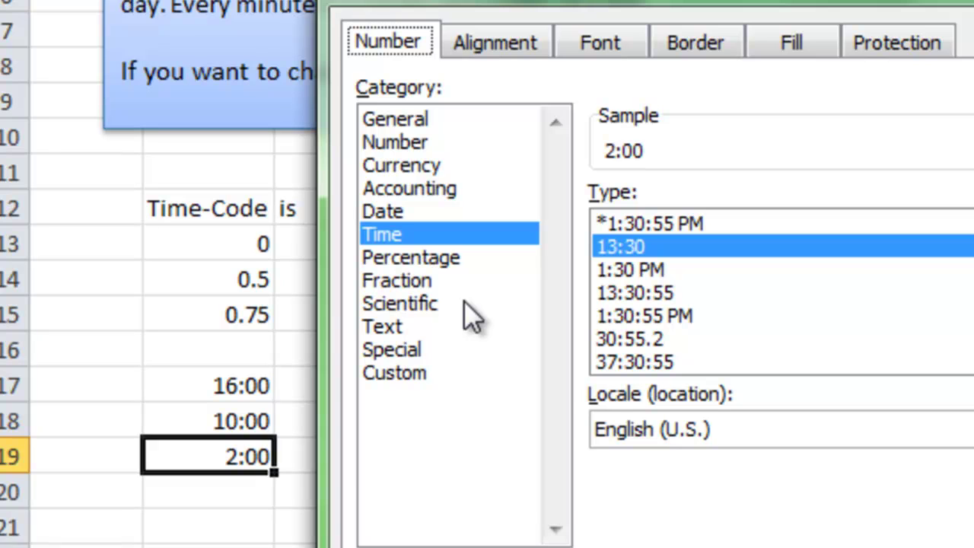
{"action": "key", "text": "Return"}
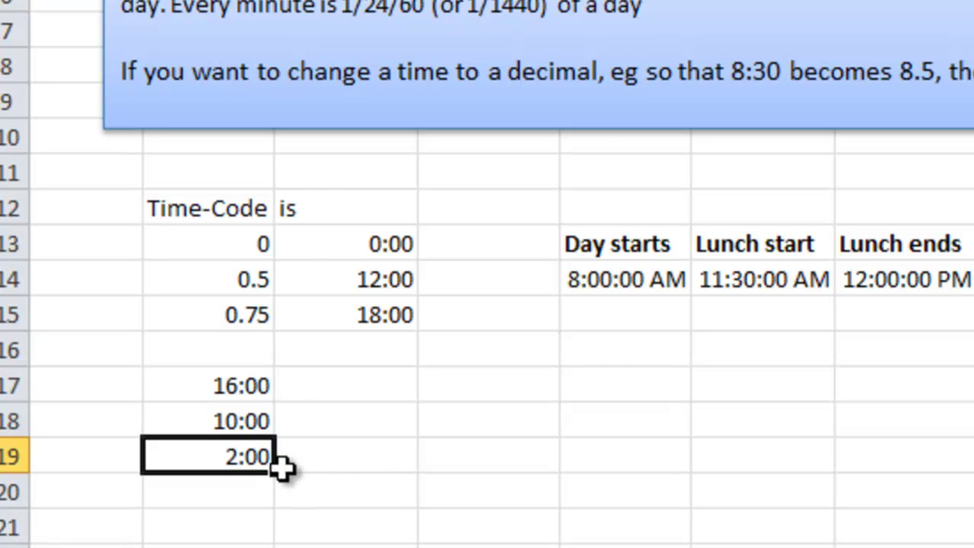
{"action": "right_click", "coordinate": [256, 462]}
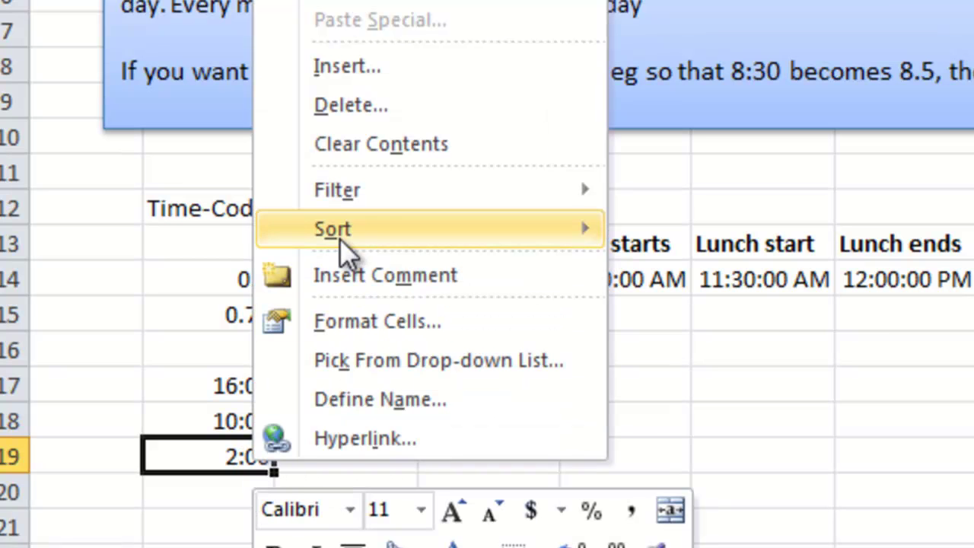
{"action": "left_click", "coordinate": [361, 320]}
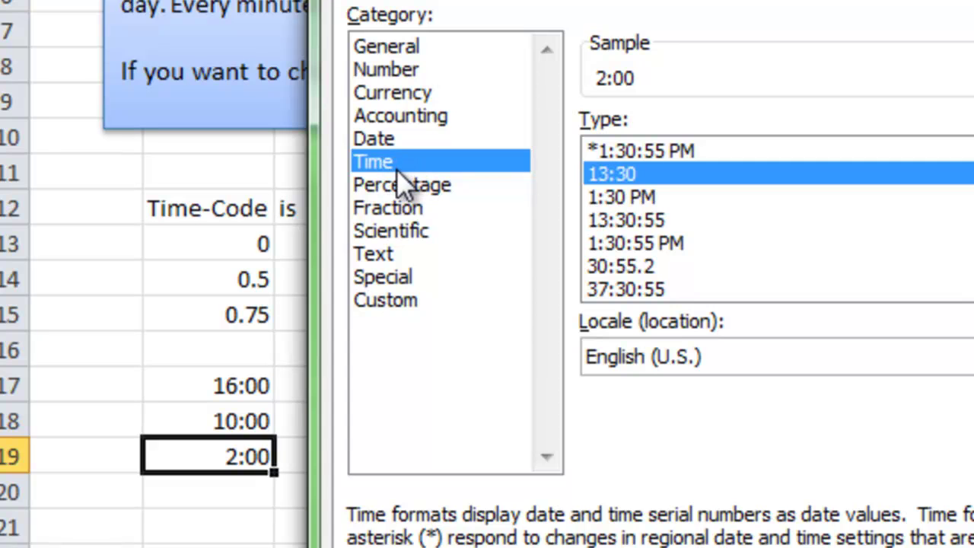
Step: Change B19's custom format code to [h]:mm;@ so the sum shows 26:00
{"action": "left_click", "coordinate": [400, 297]}
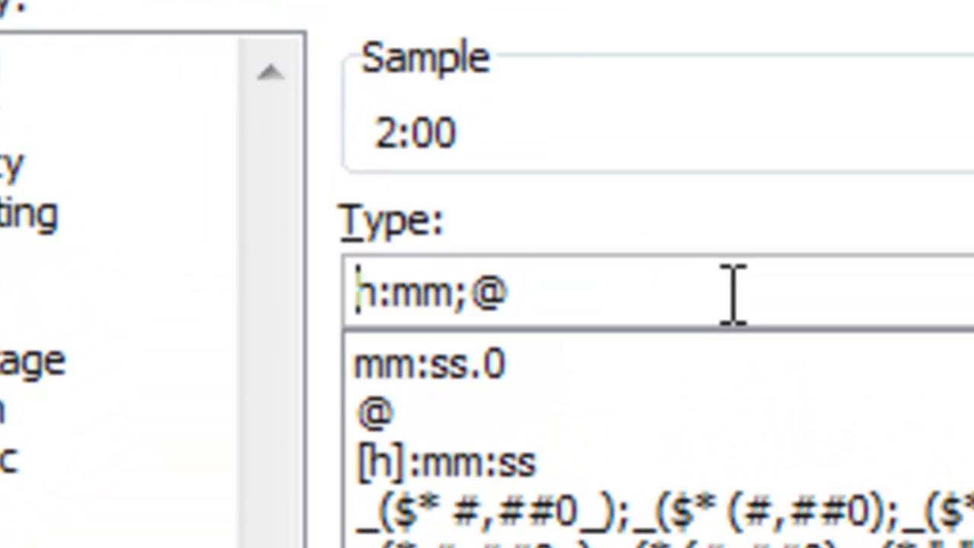
{"action": "type", "text": "["}
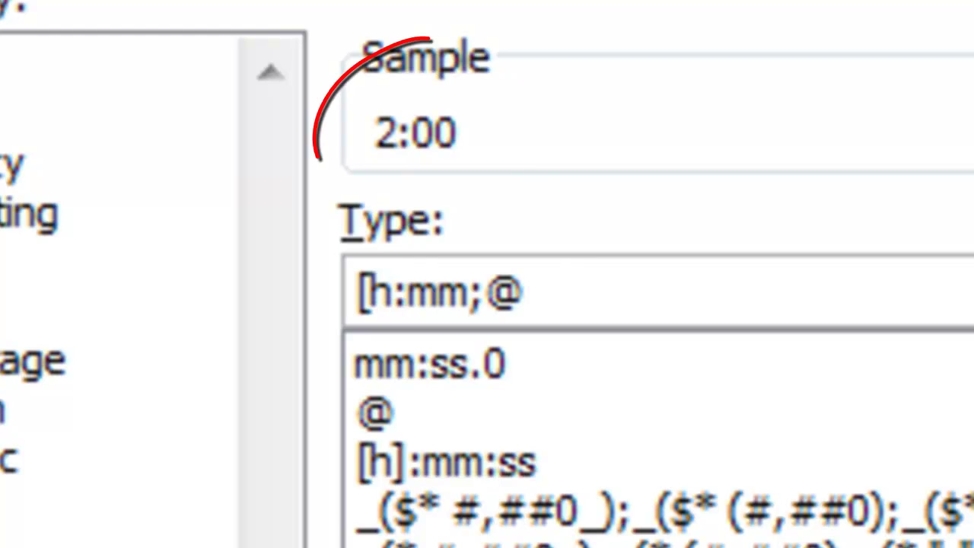
{"action": "type", "text": "]"}
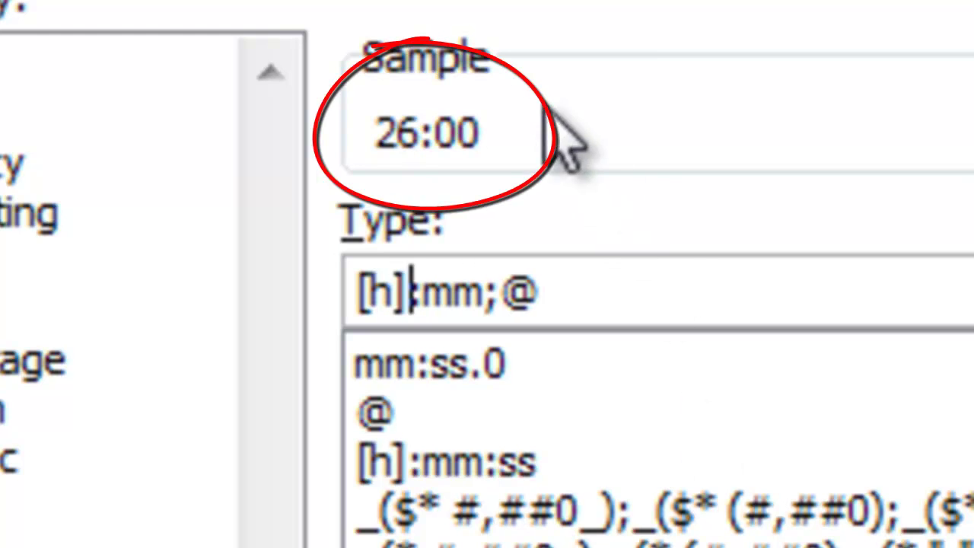
{"action": "key", "text": "Return"}
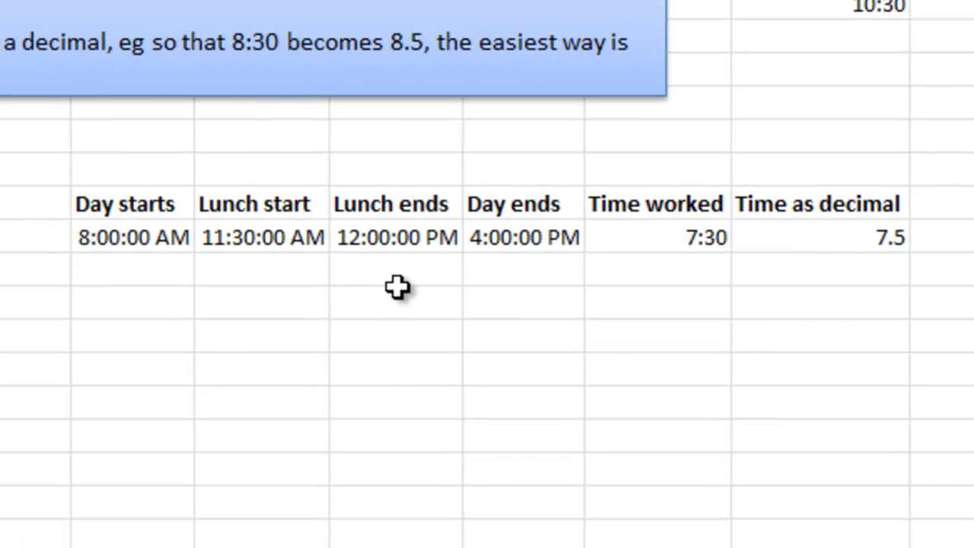
Step: Enter 8:00, 11:30, 12:00 and 16:00 under Day starts, Lunch start, Lunch ends and Day ends
{"action": "left_click", "coordinate": [152, 302]}
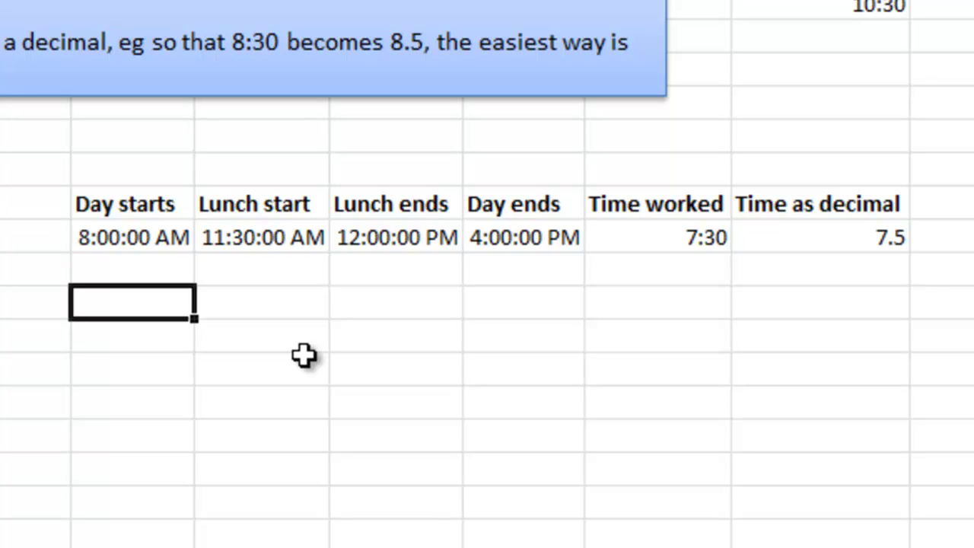
{"action": "type", "text": "8:00"}
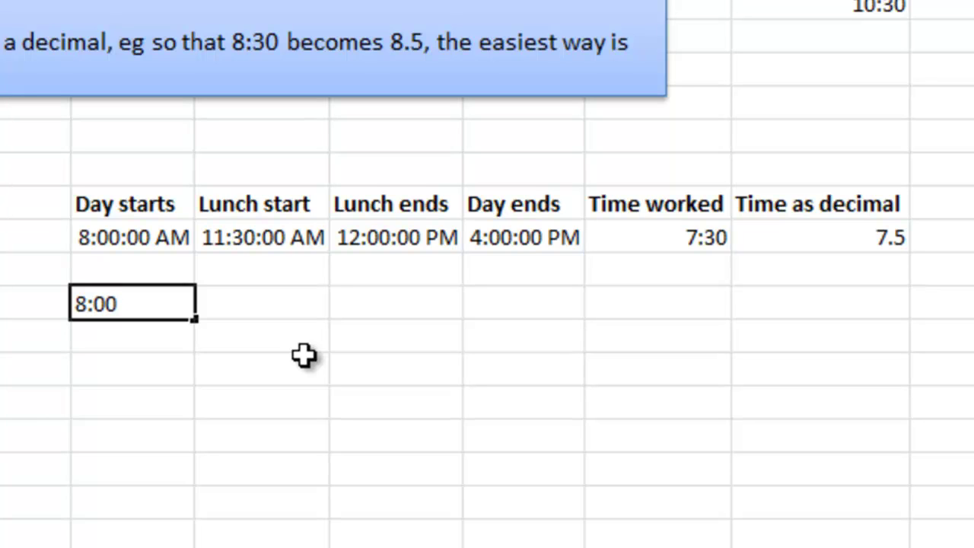
{"action": "key", "text": "Tab"}
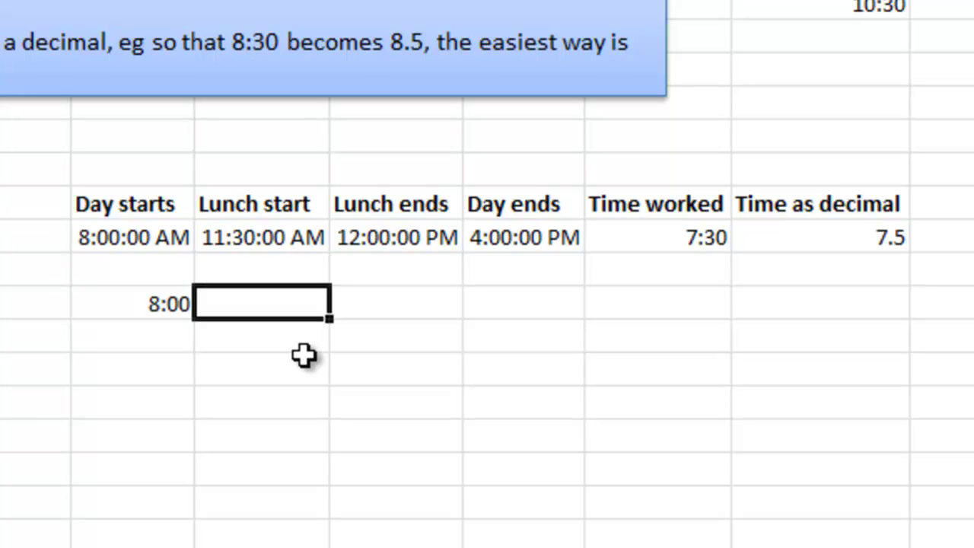
{"action": "type", "text": "11:30"}
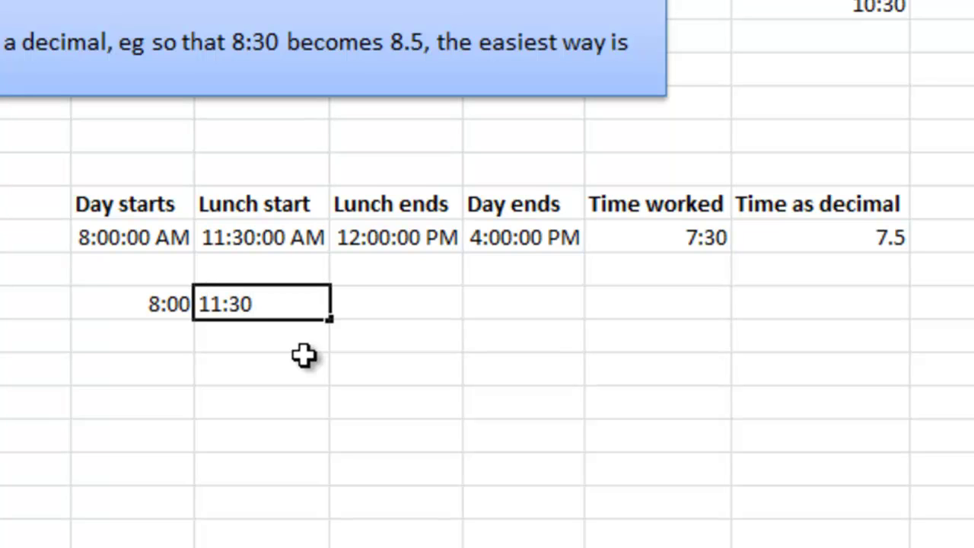
{"action": "key", "text": "Tab"}
{"action": "type", "text": "12:"}
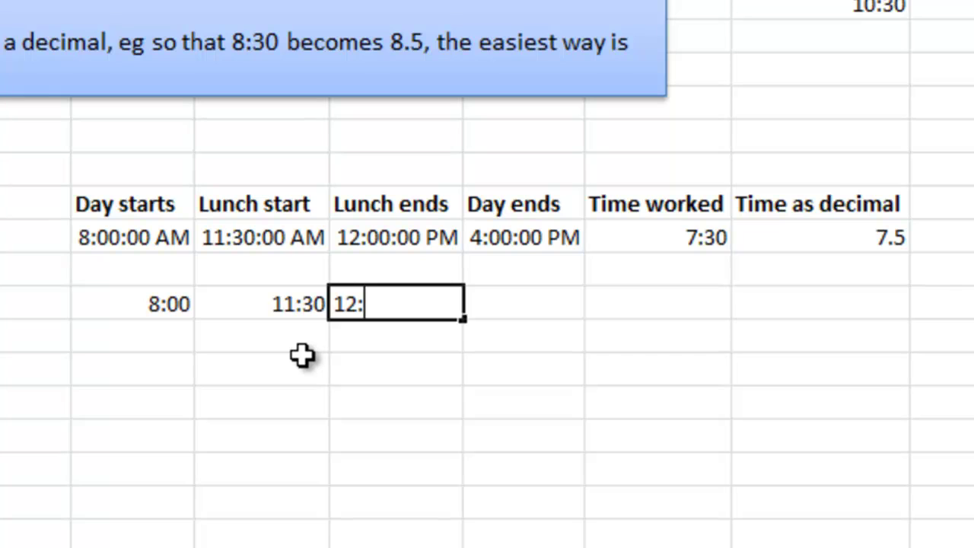
{"action": "type", "text": "00"}
{"action": "key", "text": "Tab"}
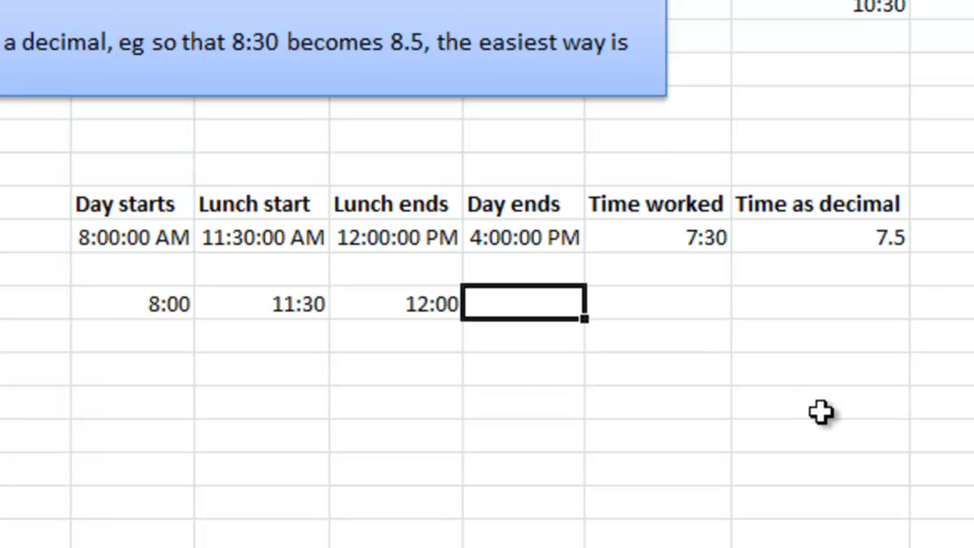
{"action": "type", "text": "16:"}
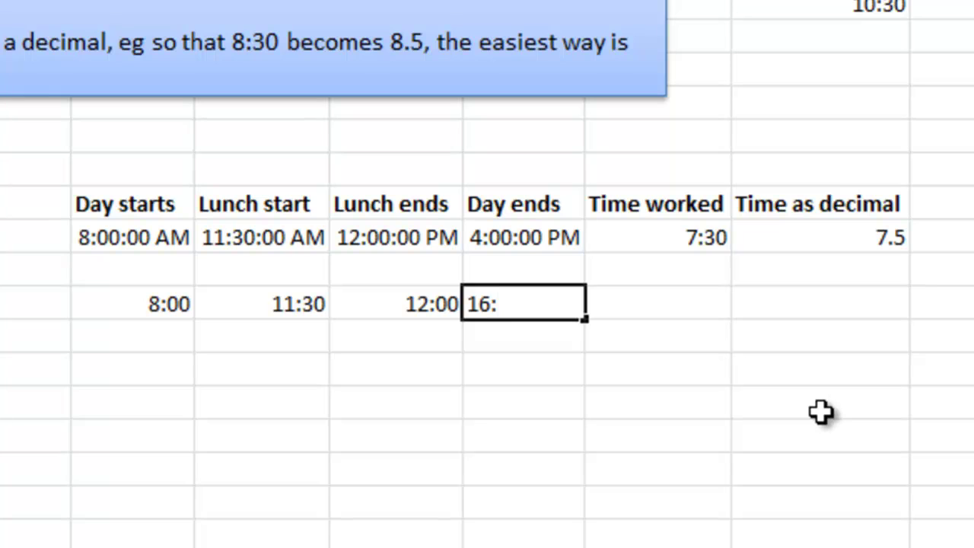
{"action": "type", "text": "00"}
{"action": "key", "text": "Tab"}
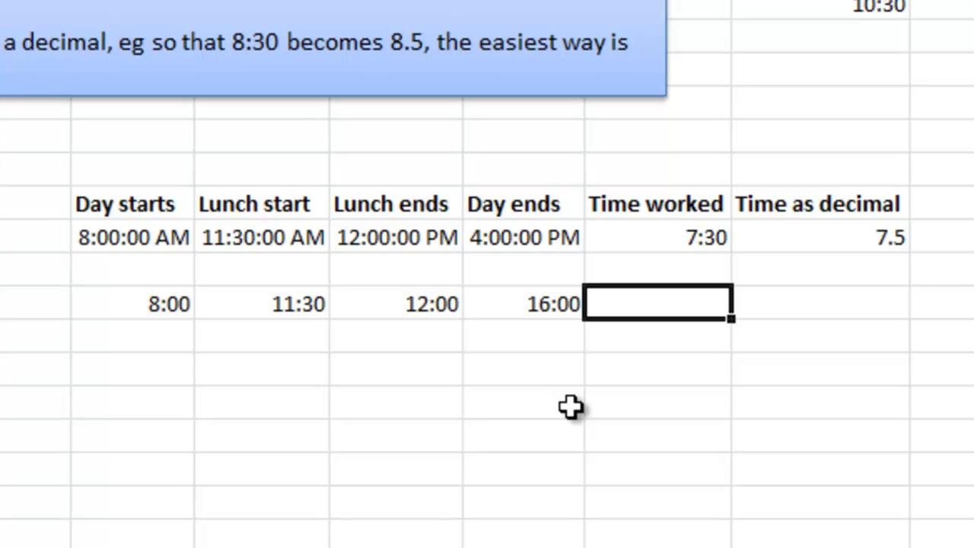
Step: Enter =H16-E16 in the Time worked cell for the full day length
{"action": "type", "text": "="}
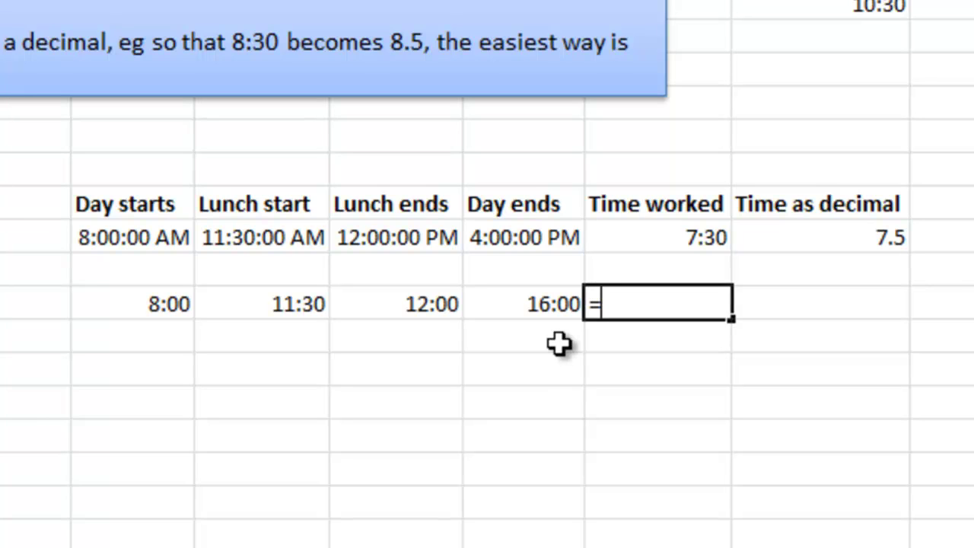
{"action": "left_click", "coordinate": [525, 303]}
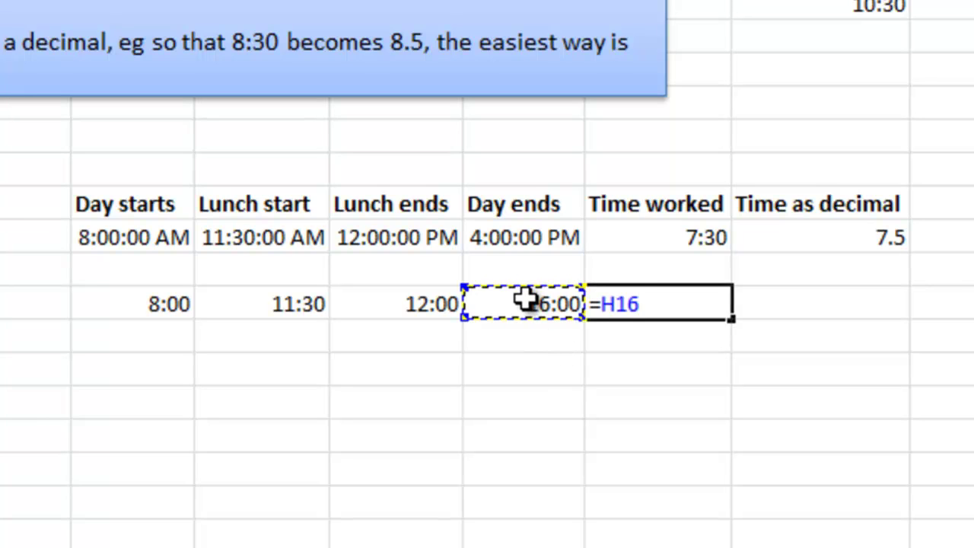
{"action": "type", "text": "-"}
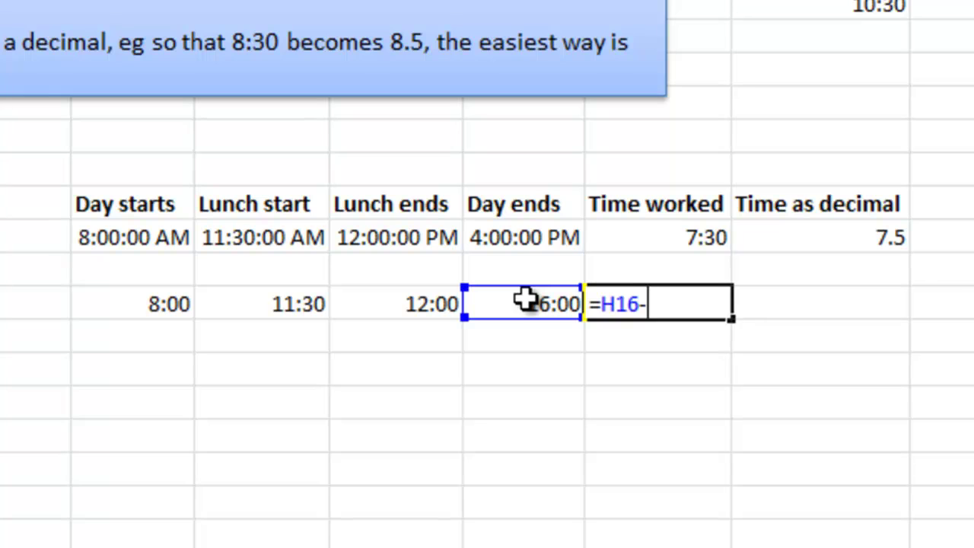
{"action": "left_click", "coordinate": [147, 307]}
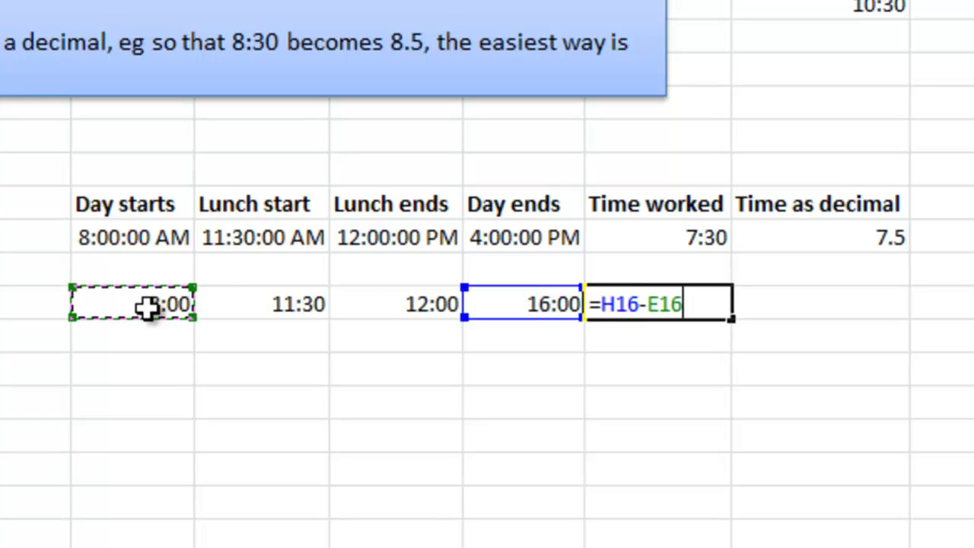
{"action": "key", "text": "Return"}
Step: Extend the formula to =H16-E16-(G16-F16), subtracting lunch to give 7:30
{"action": "double_click", "coordinate": [678, 303]}
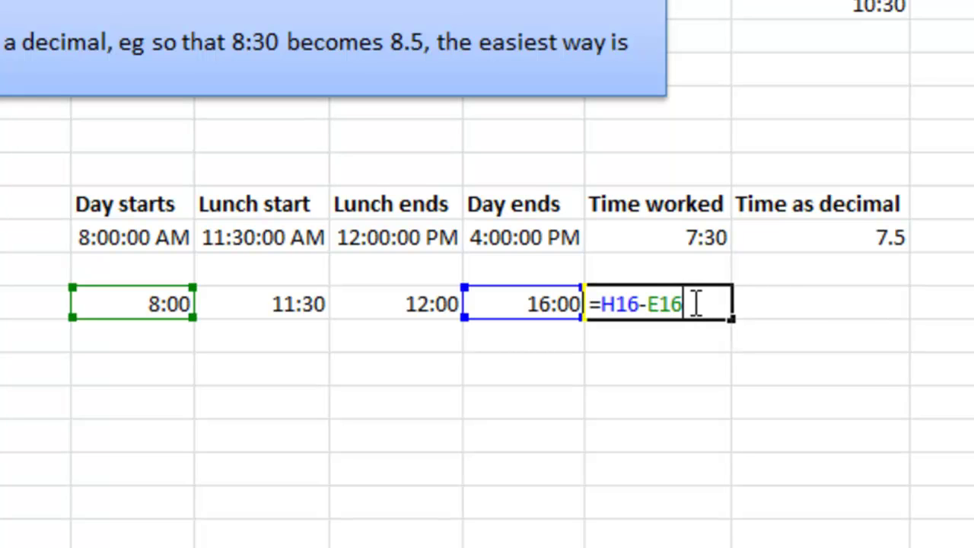
{"action": "type", "text": "("}
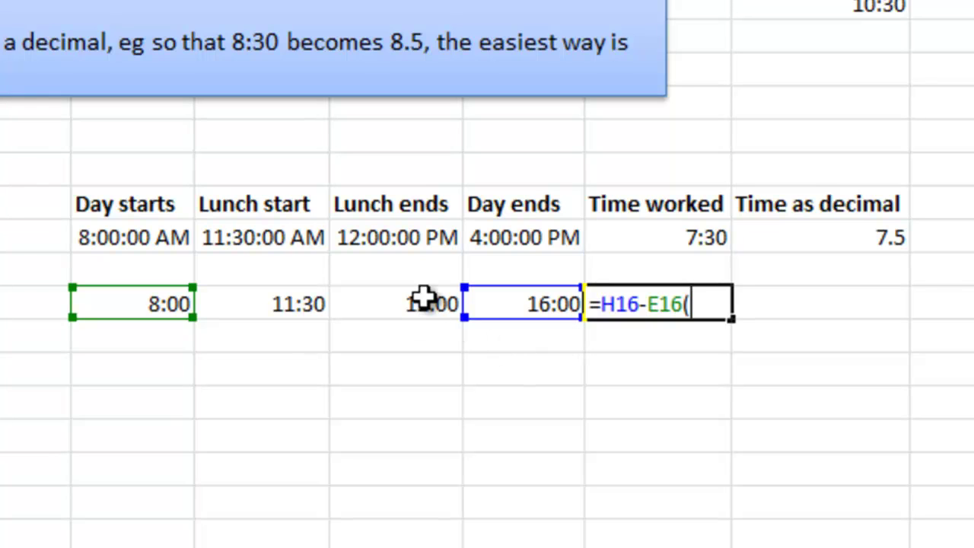
{"action": "key", "text": "BackSpace"}
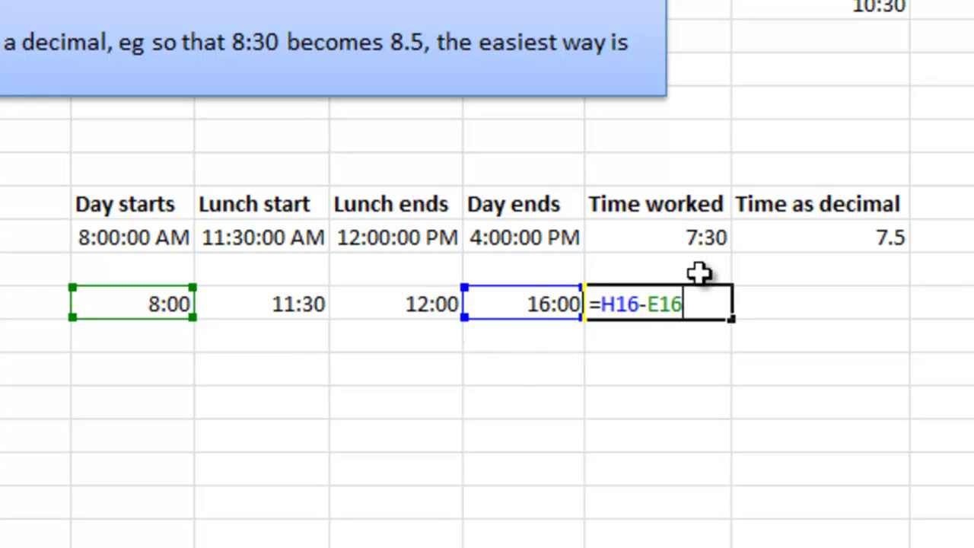
{"action": "type", "text": "-("}
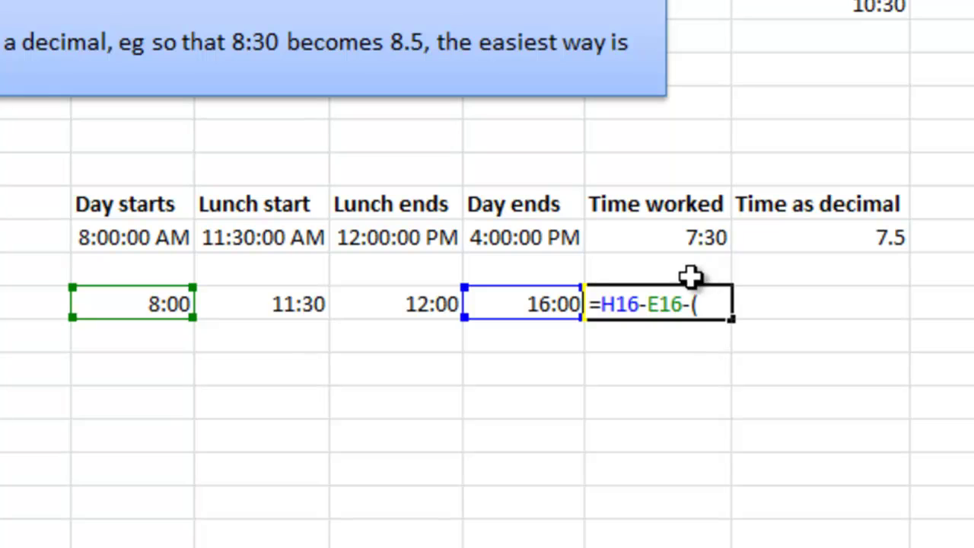
{"action": "left_click", "coordinate": [435, 305]}
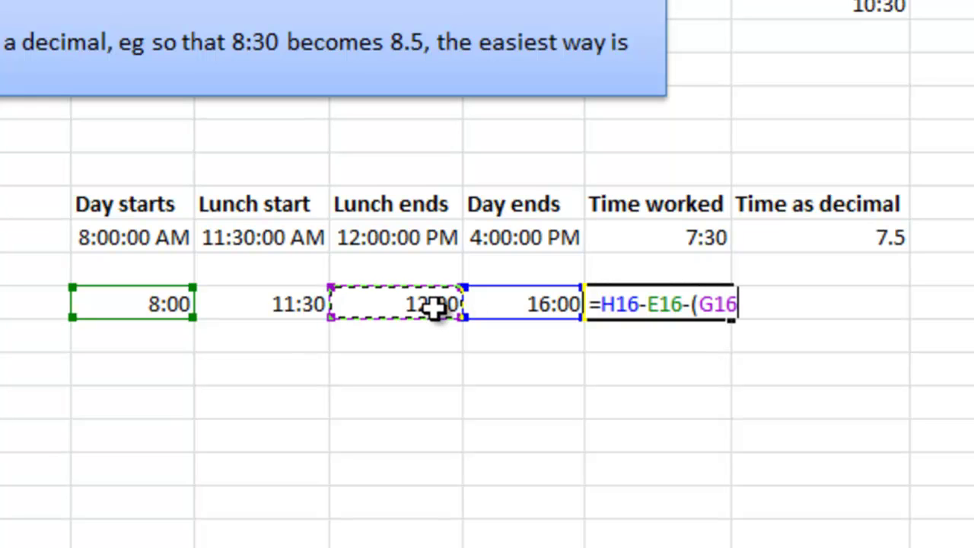
{"action": "type", "text": "-"}
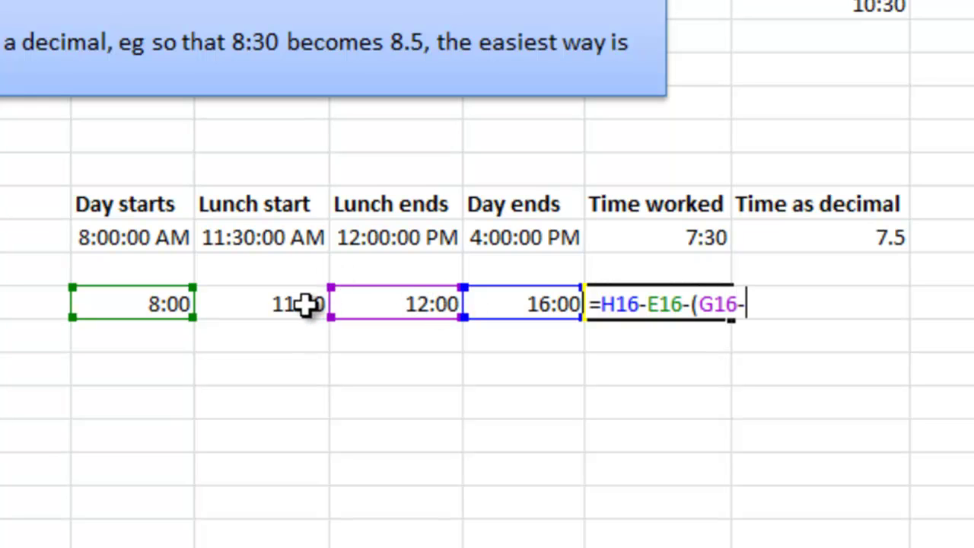
{"action": "left_click", "coordinate": [299, 304]}
{"action": "type", "text": ")"}
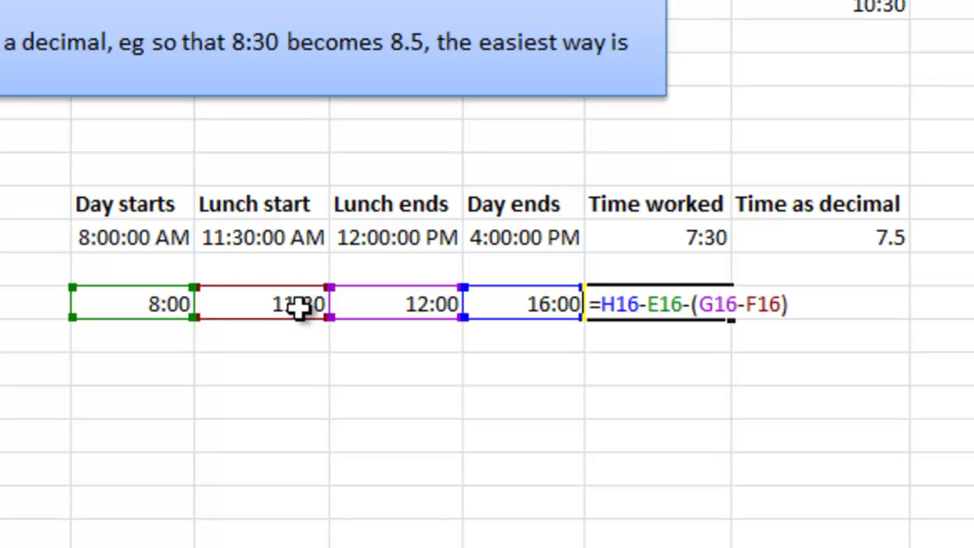
{"action": "key", "text": "Return"}
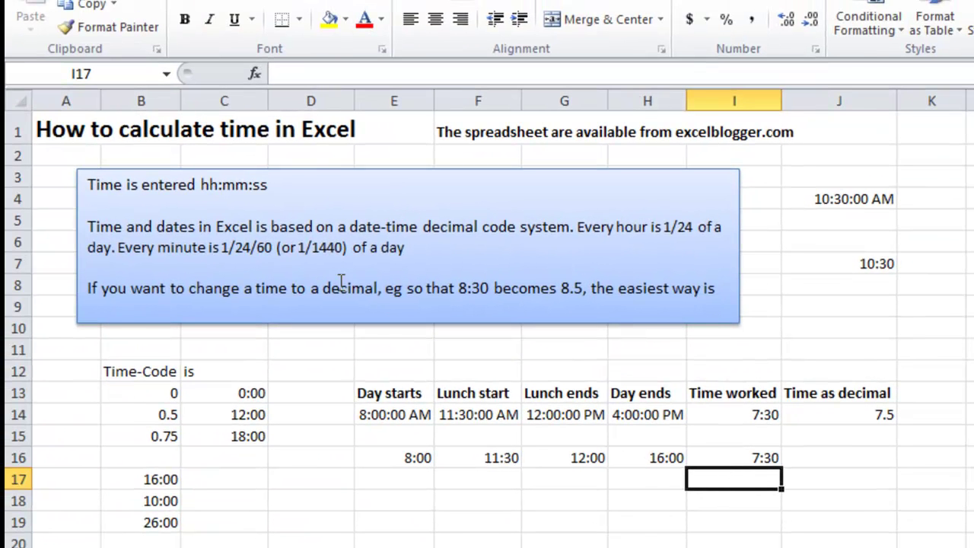
Step: Copy I17's plain General format onto I16 with Format Painter, showing 0.3125
{"action": "left_click", "coordinate": [123, 32]}
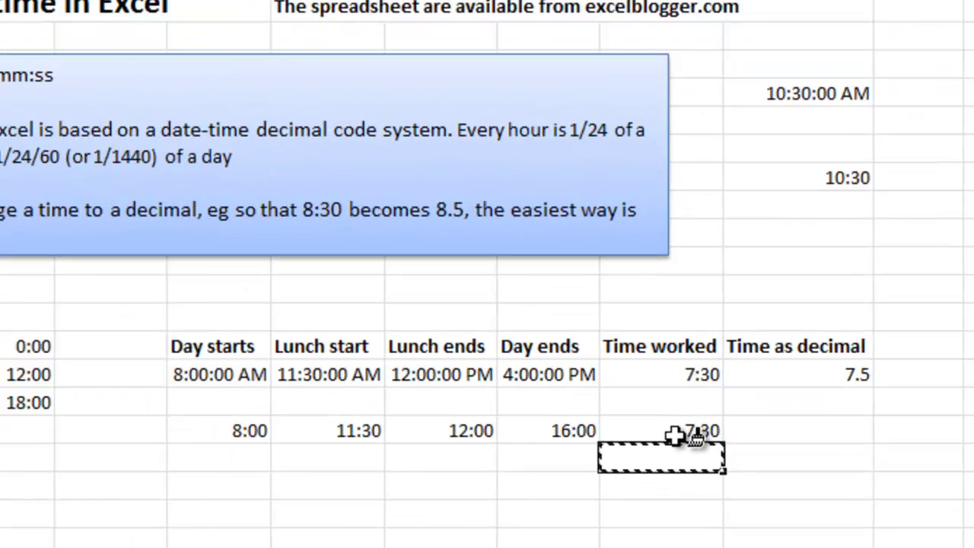
{"action": "left_click", "coordinate": [752, 460]}
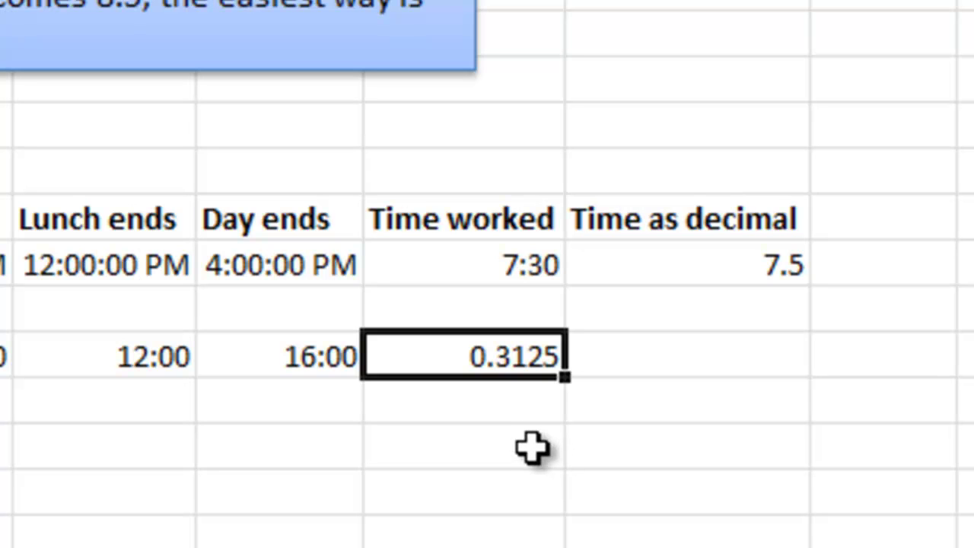
Step: Enter the trial formula =I16*100 in I17
{"action": "left_click", "coordinate": [531, 449]}
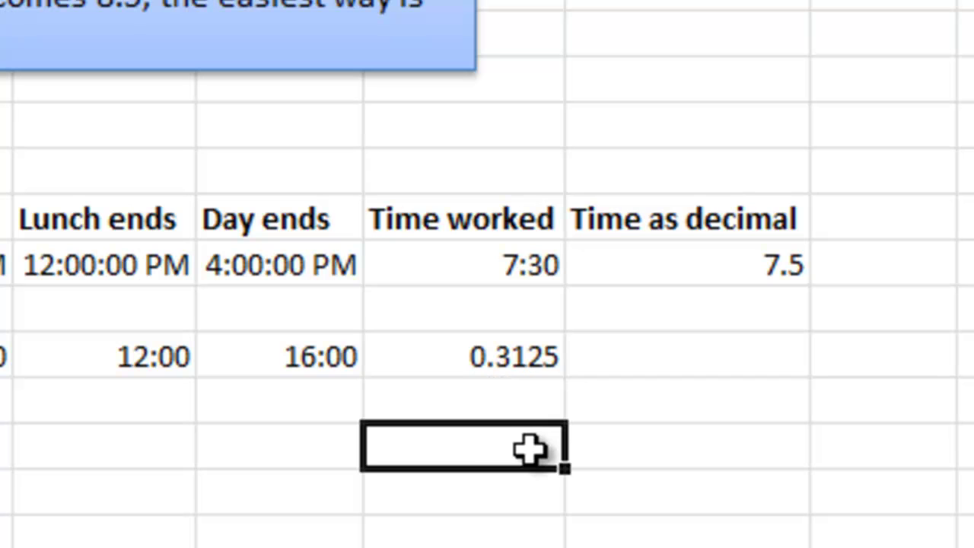
{"action": "type", "text": "="}
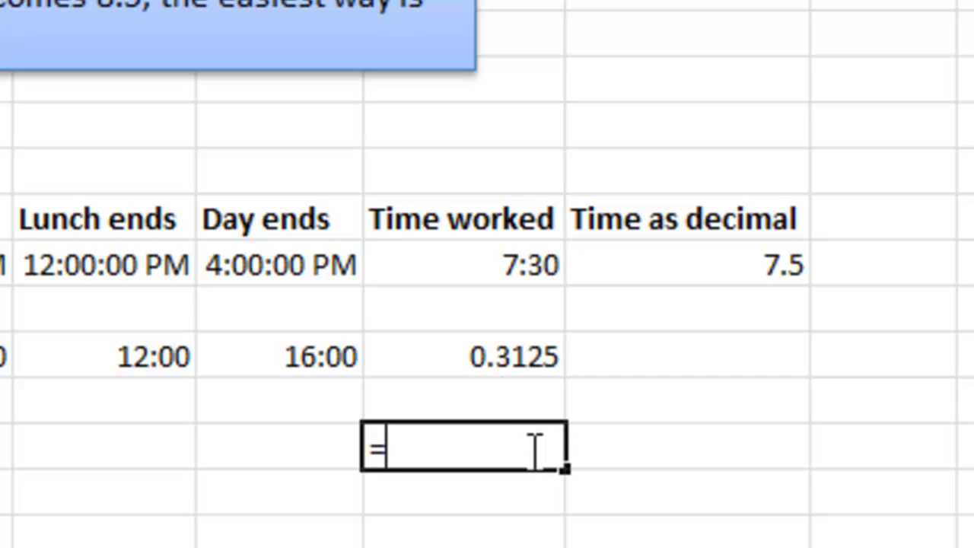
{"action": "left_click", "coordinate": [508, 351]}
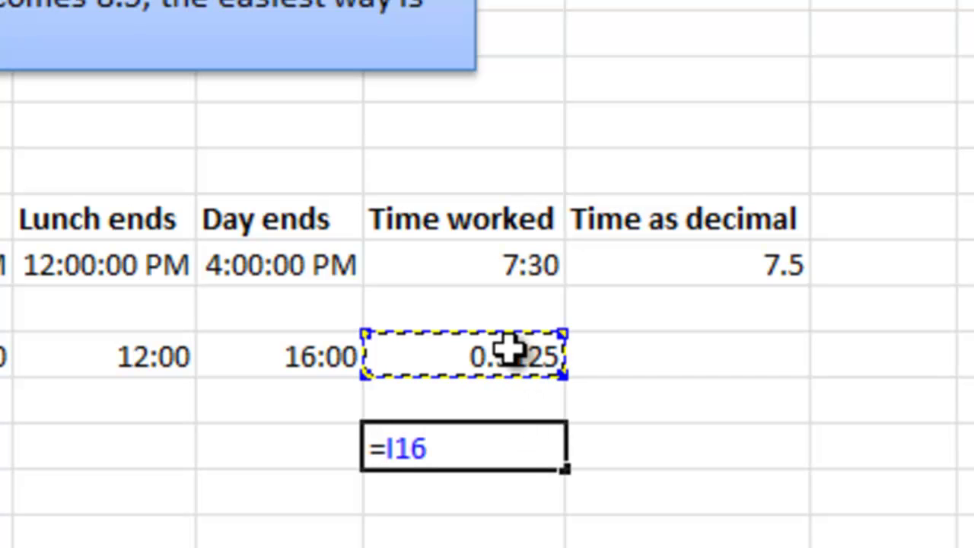
{"action": "type", "text": "*100"}
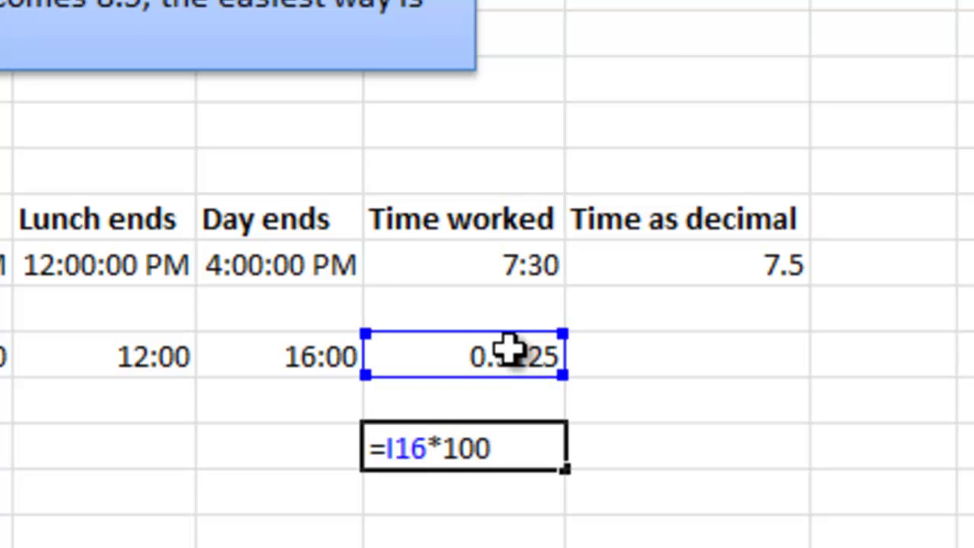
{"action": "key", "text": "Return"}
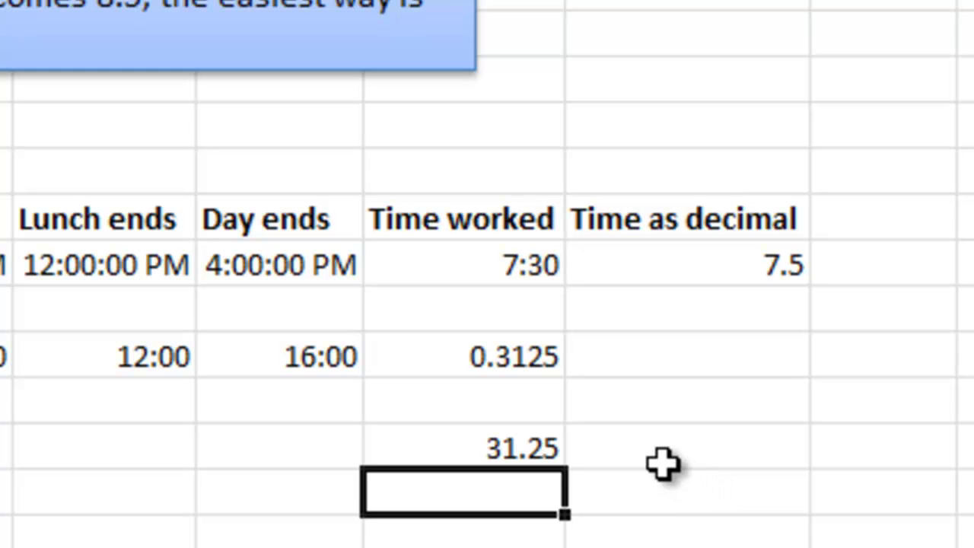
Step: Undo the trial formula and format change, restoring 7:30, and select J16
{"action": "key", "text": "ctrl+z"}
{"action": "key", "text": "ctrl+z"}
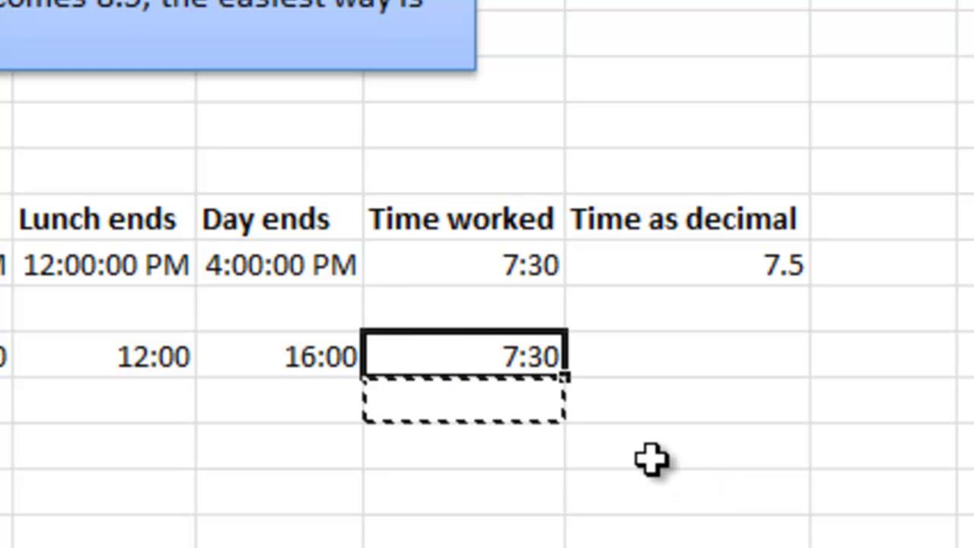
{"action": "left_click", "coordinate": [638, 477]}
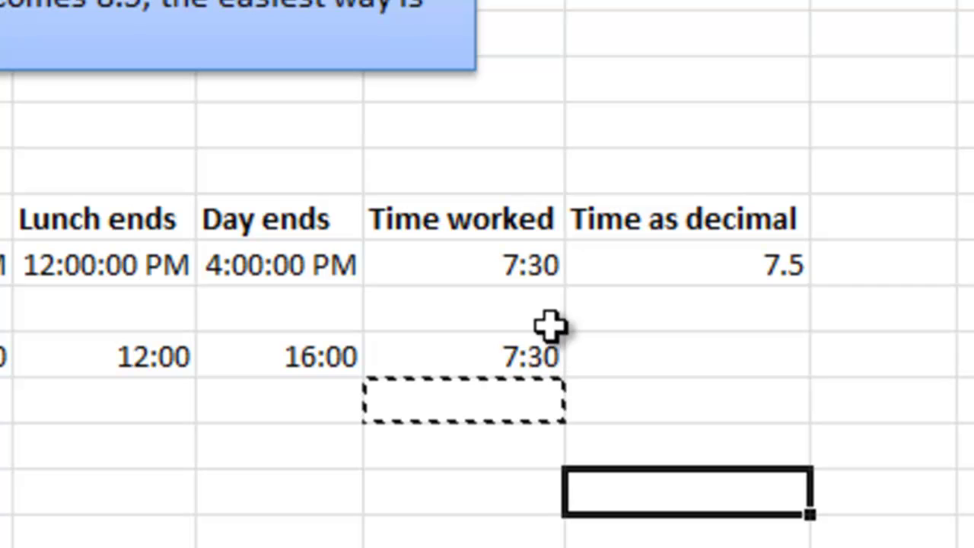
{"action": "left_click", "coordinate": [643, 369]}
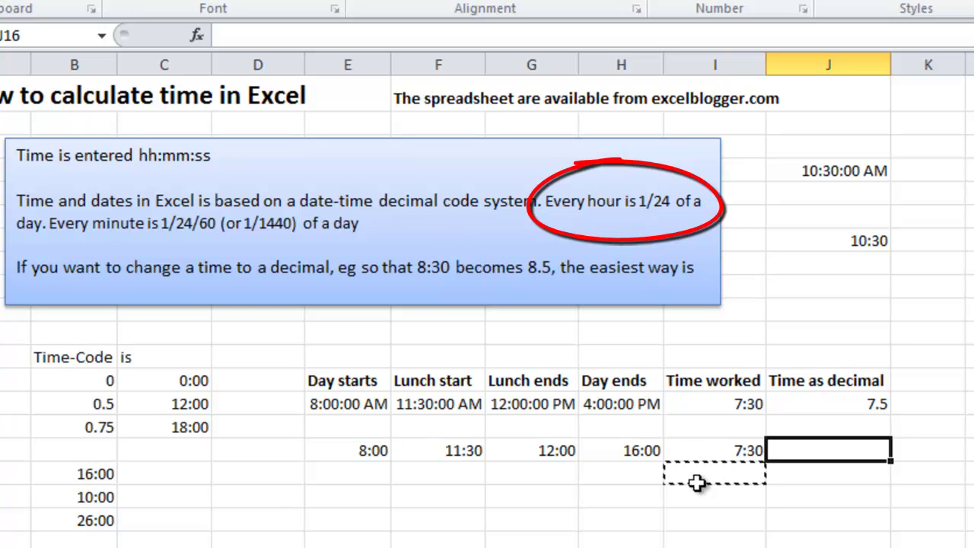
Step: Enter the formula =I16*24 in J16, which displays as 12:00
{"action": "type", "text": "="}
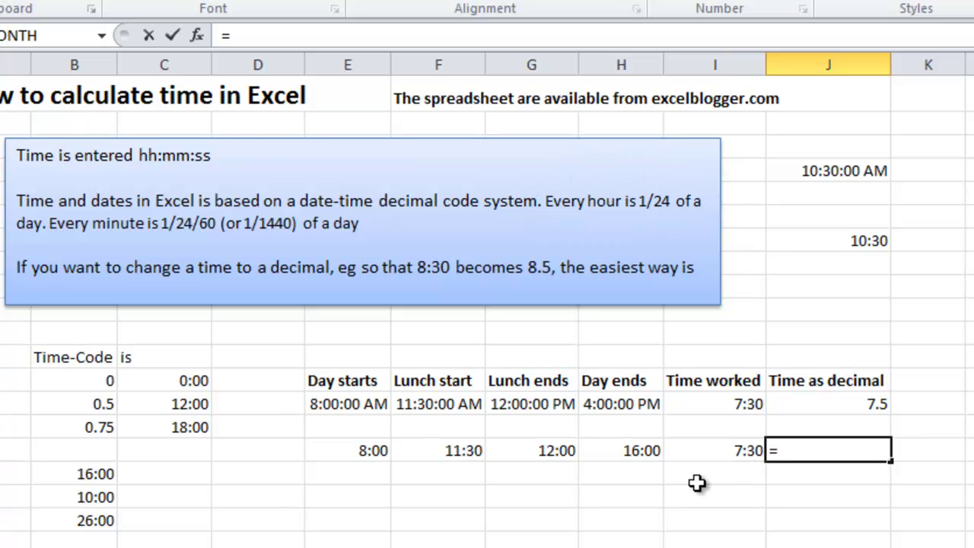
{"action": "left_click", "coordinate": [729, 450]}
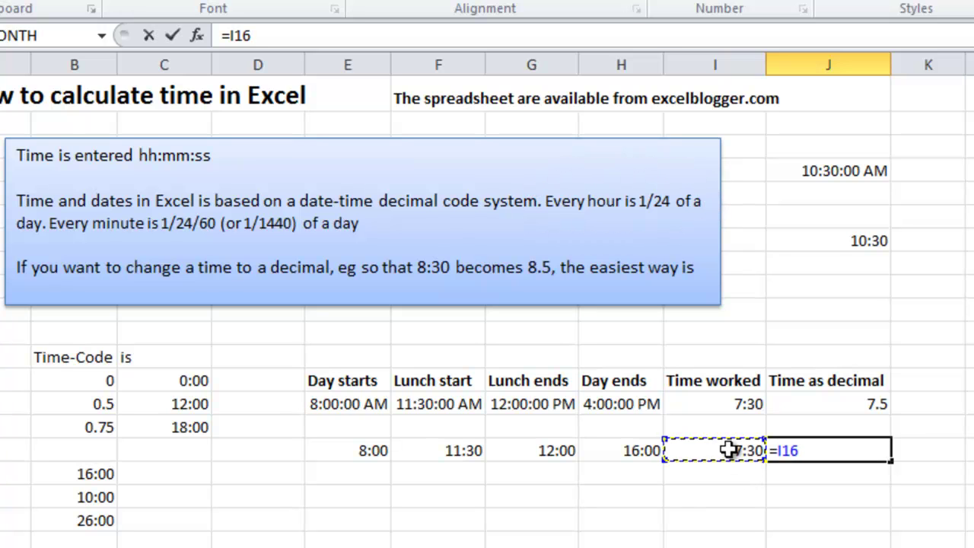
{"action": "type", "text": "*24"}
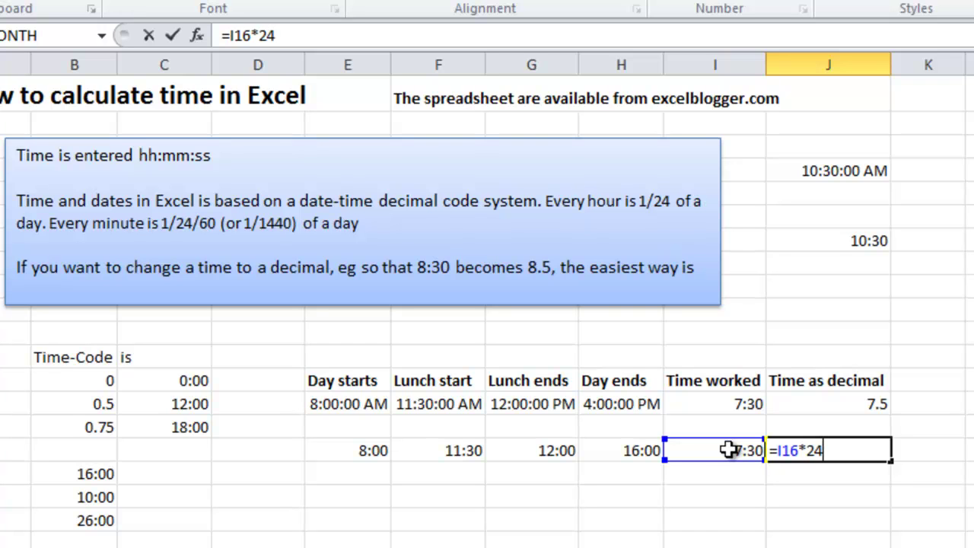
{"action": "key", "text": "Return"}
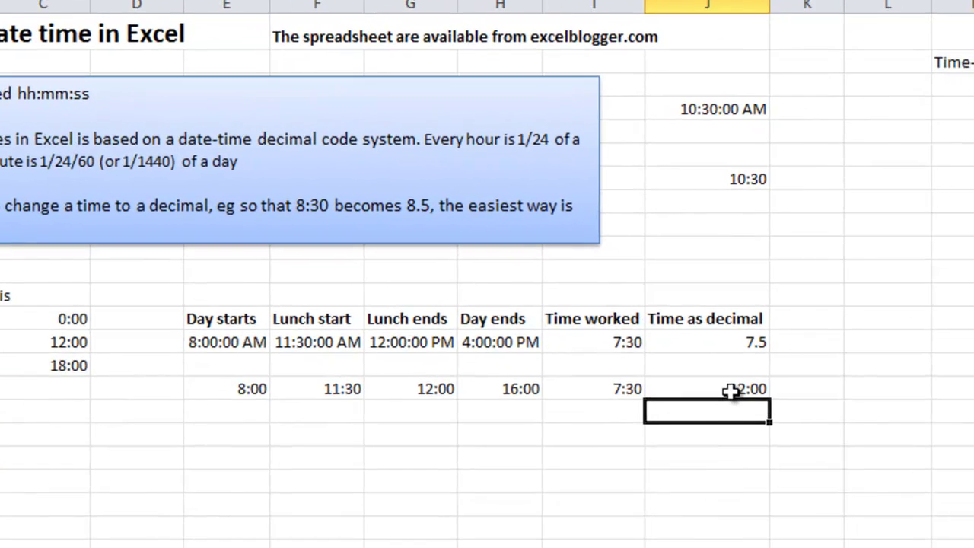
{"action": "left_click", "coordinate": [852, 452]}
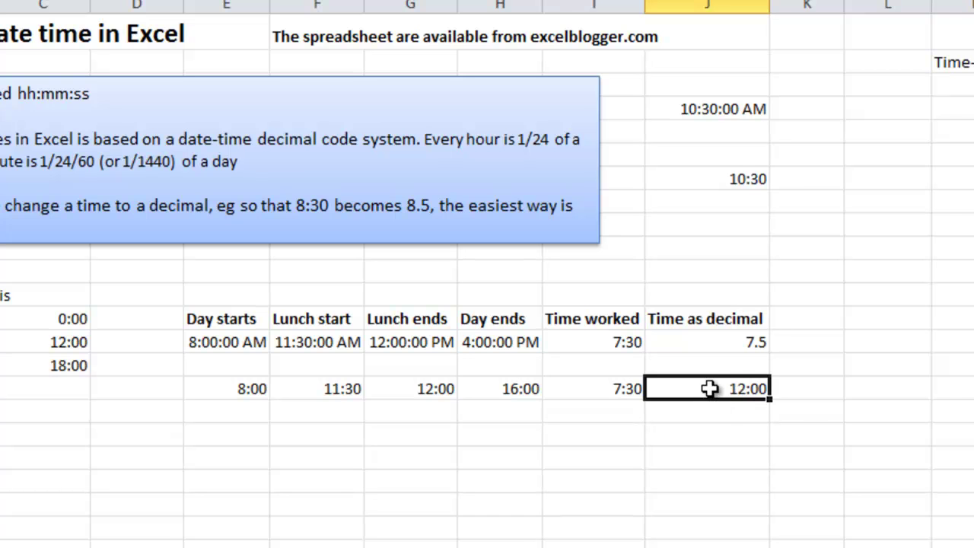
Step: Format J16 as General so it shows 7.5
{"action": "right_click", "coordinate": [711, 396]}
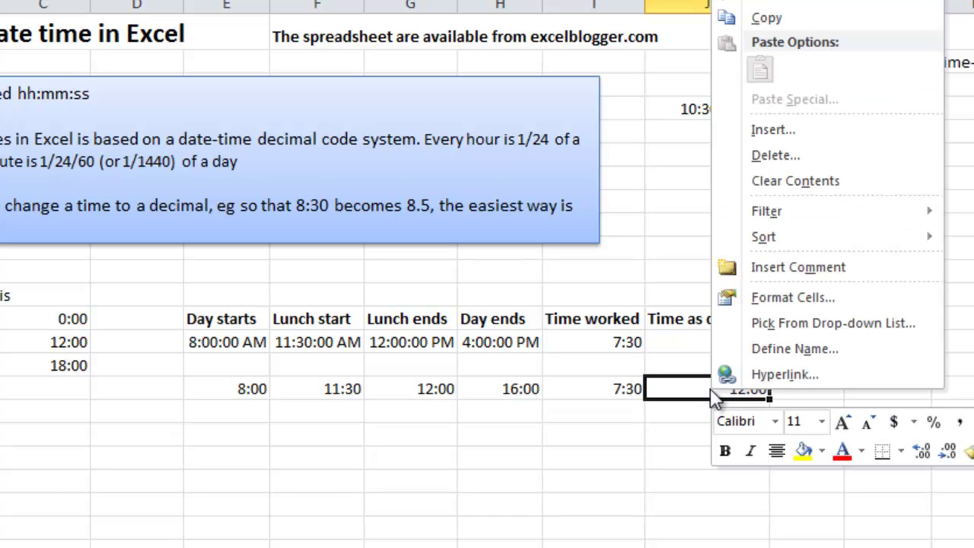
{"action": "left_click", "coordinate": [785, 296]}
{"action": "left_click_drag", "start_coordinate": [700, 16], "coordinate": [962, 57]}
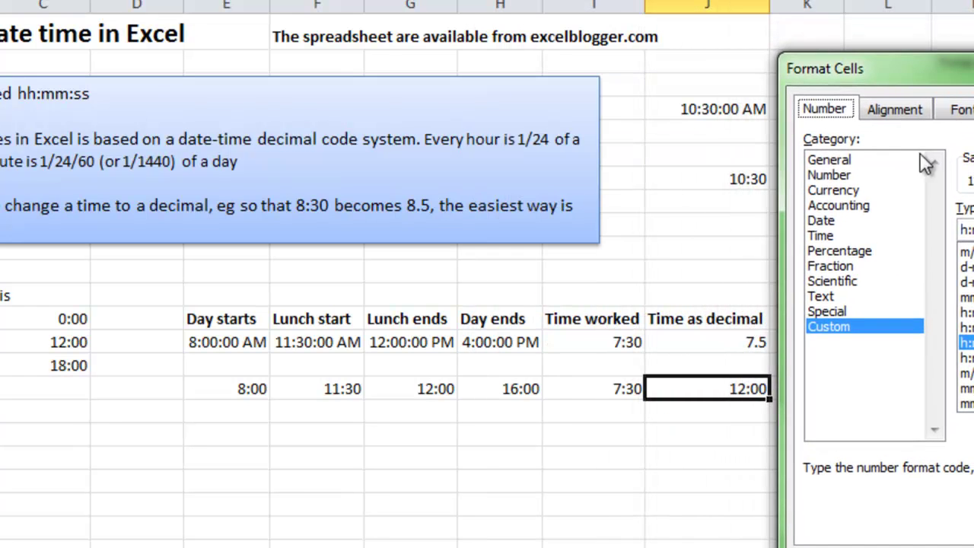
{"action": "left_click", "coordinate": [831, 158]}
{"action": "left_click_drag", "start_coordinate": [851, 71], "coordinate": [74, 12]}
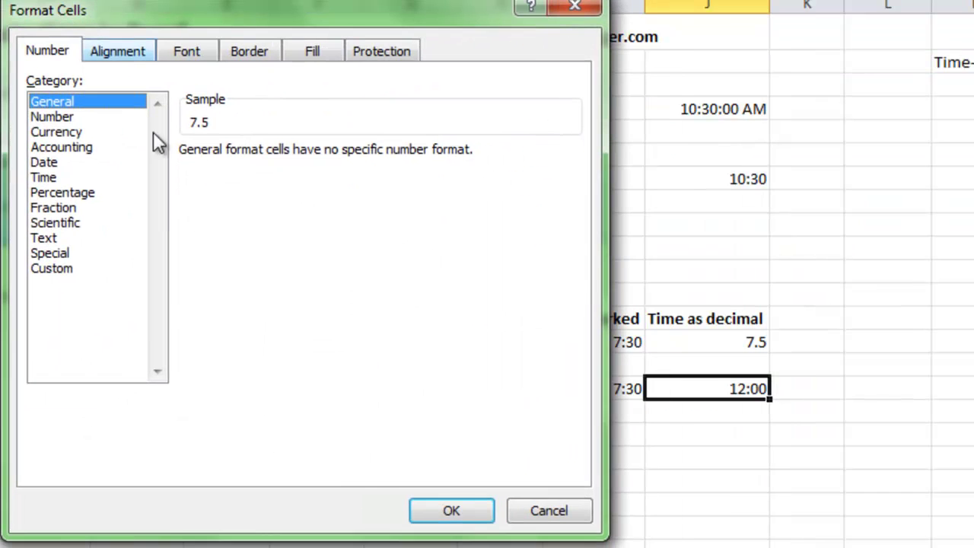
{"action": "left_click", "coordinate": [451, 519]}
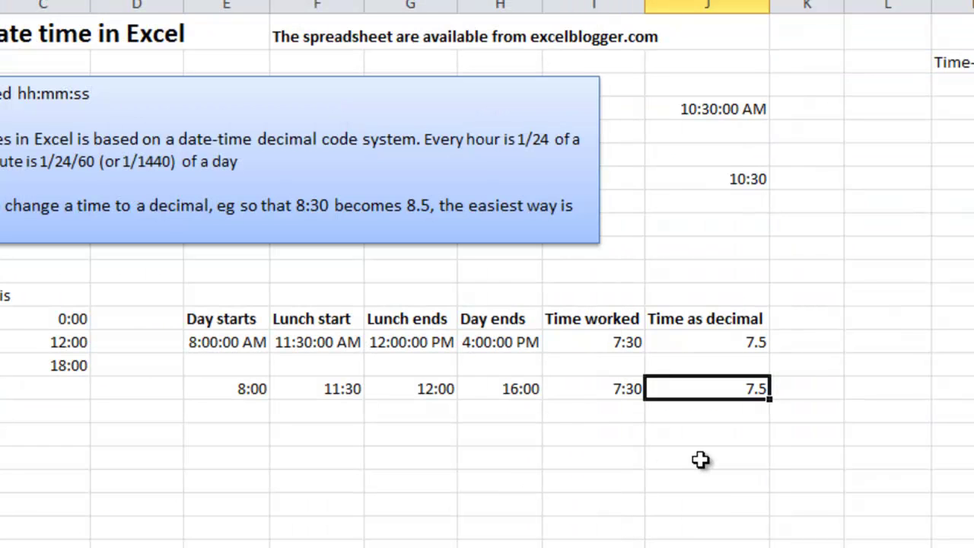
Step: Enter =J16*100 in K16 to get 750
{"action": "left_click", "coordinate": [827, 392]}
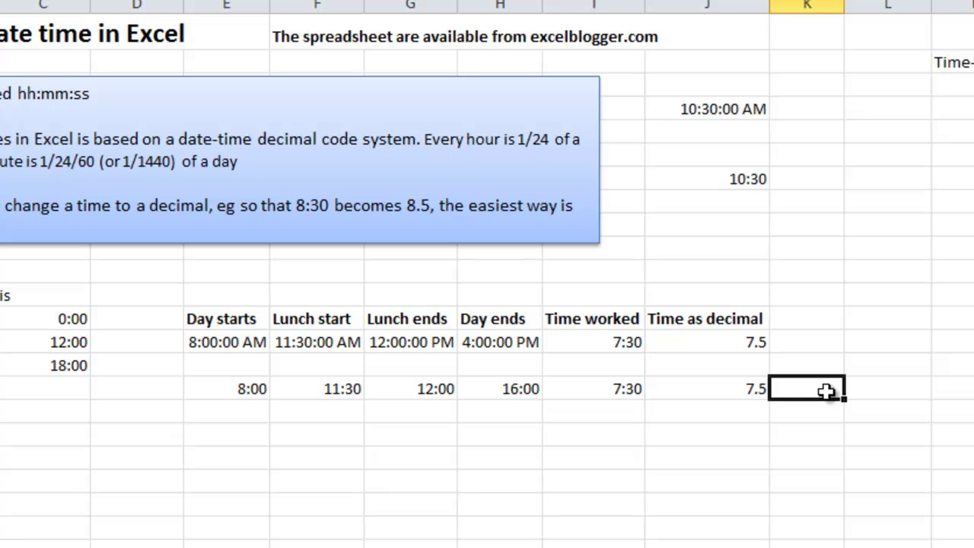
{"action": "type", "text": "="}
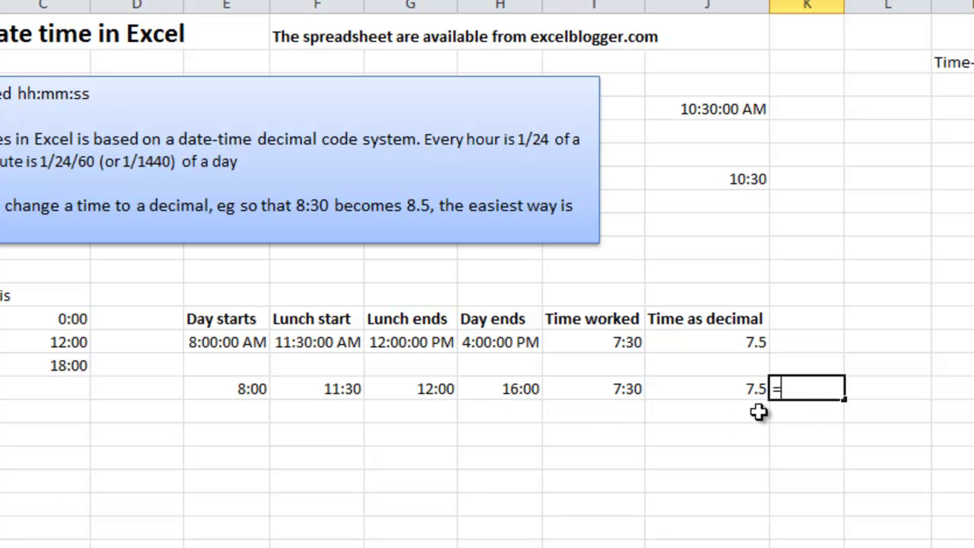
{"action": "left_click", "coordinate": [750, 386]}
{"action": "type", "text": "*"}
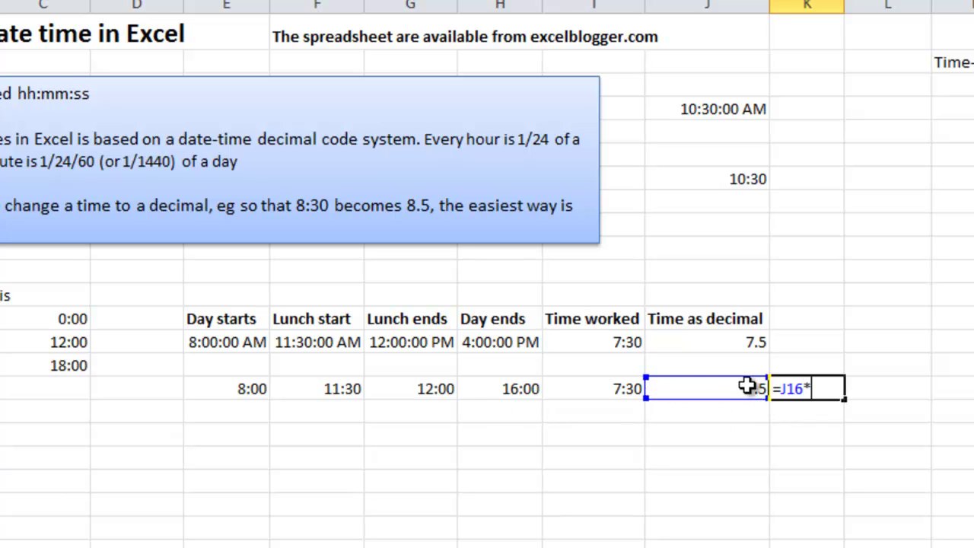
{"action": "type", "text": "100"}
{"action": "key", "text": "Return"}
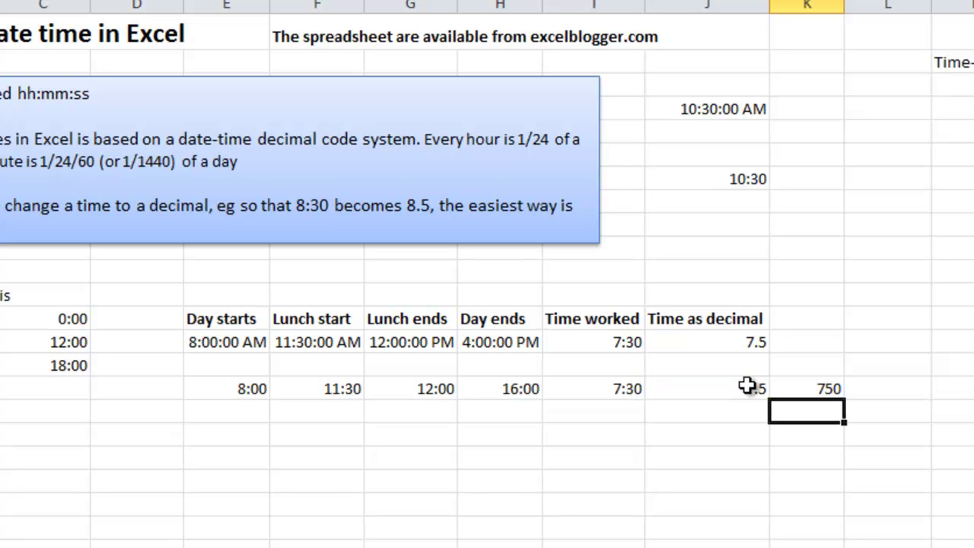
{"action": "left_click", "coordinate": [725, 463]}
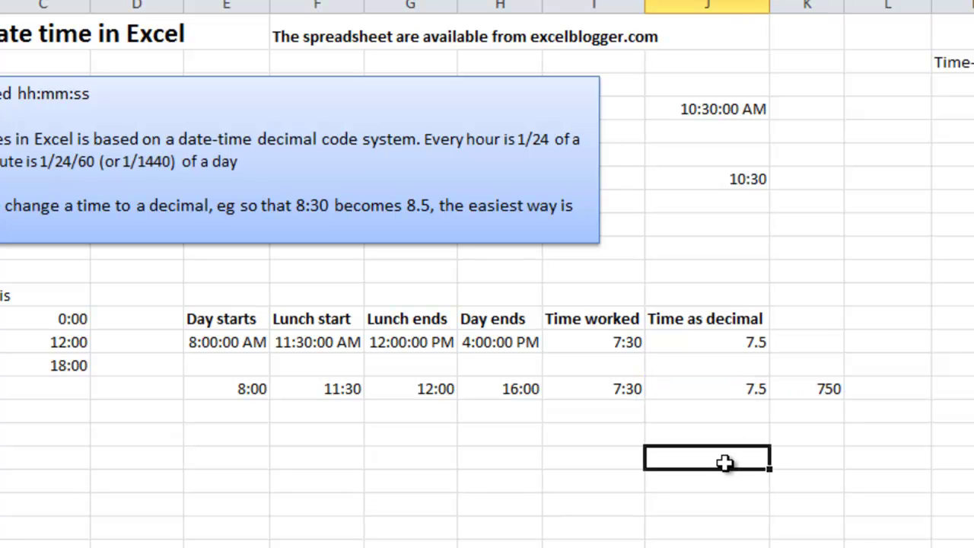